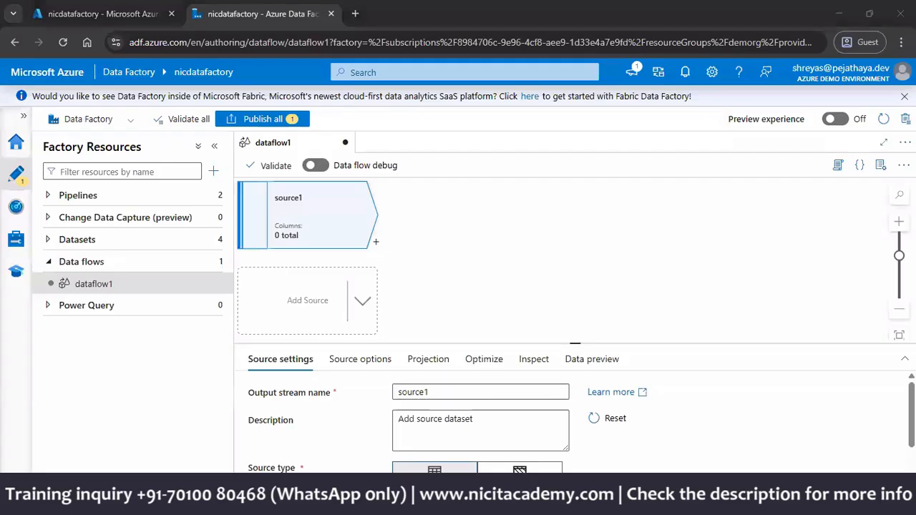
scroll(664, 443, down, 2)
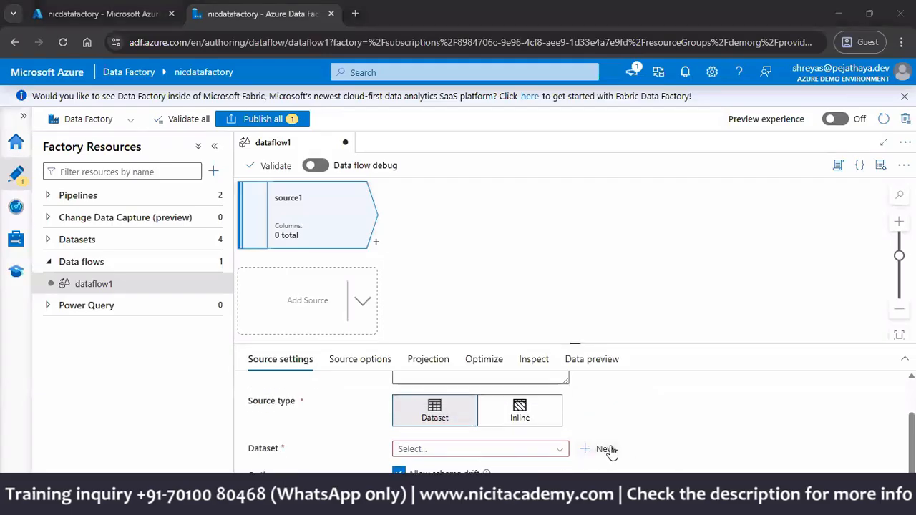
click(558, 450)
click(598, 453)
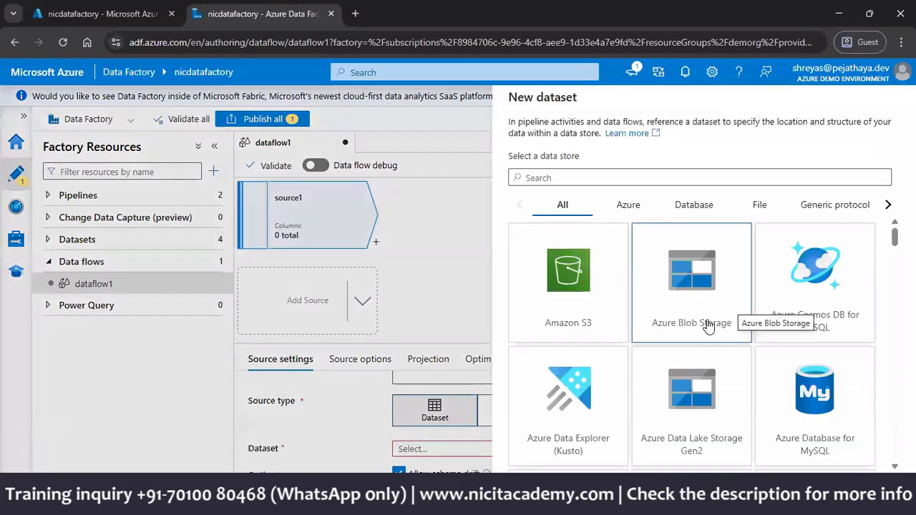
double_click(692, 391)
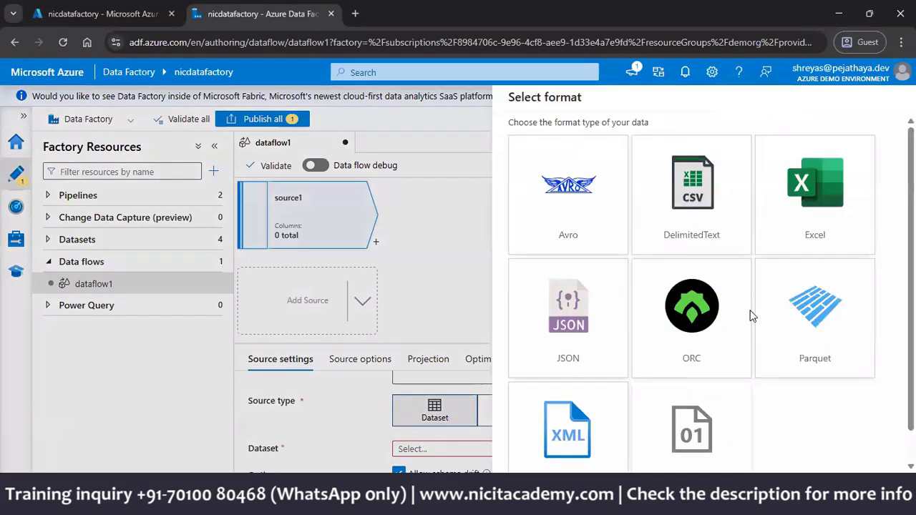
Step: Switch to the Azure portal and open the data container of the demodatalake001 storage account
click(108, 14)
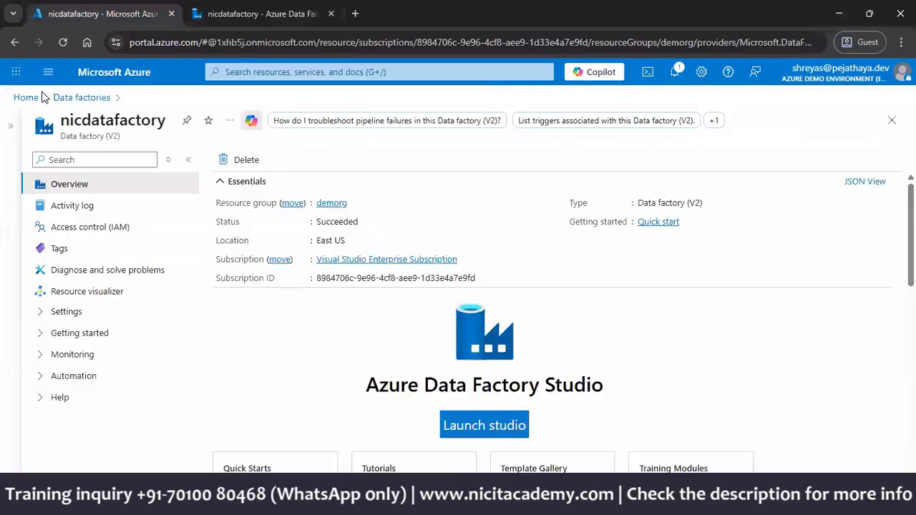
click(27, 98)
click(275, 187)
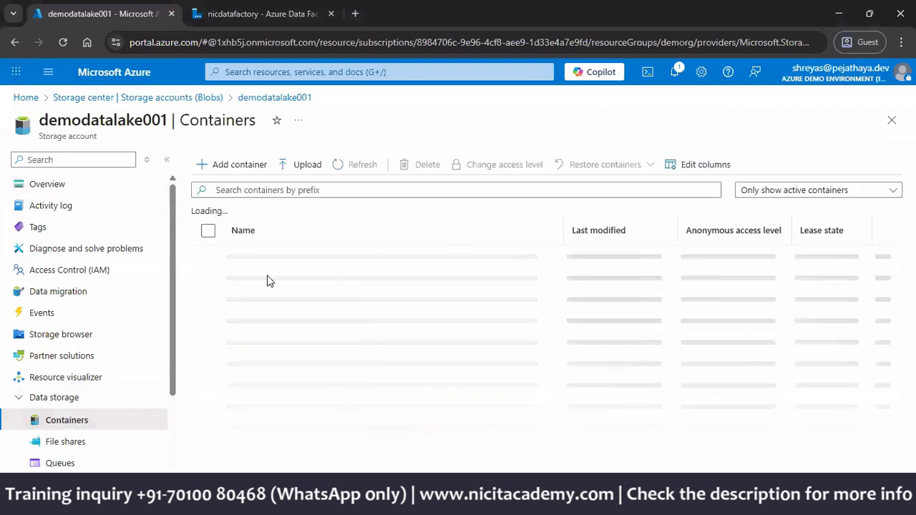
click(254, 279)
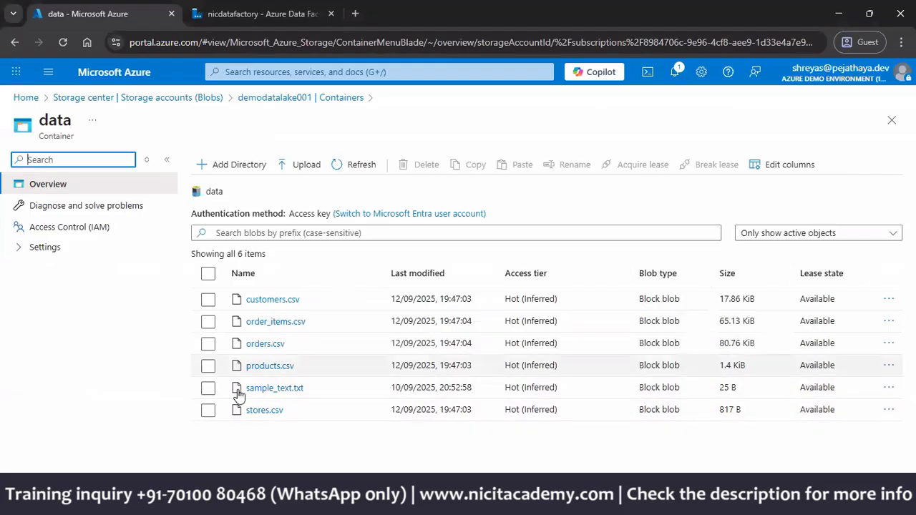
Step: Delete sample_text.txt from the data container and return to Azure Data Factory
click(207, 387)
click(425, 165)
key(Return)
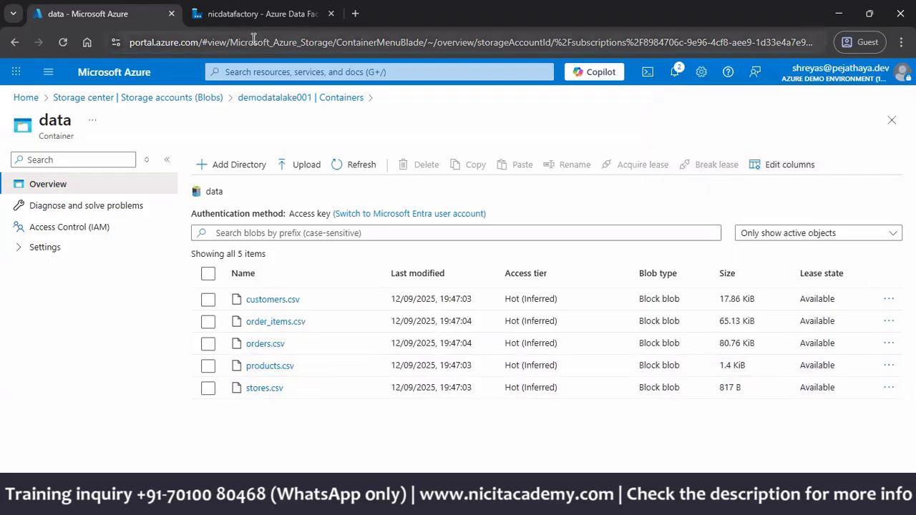
click(256, 14)
click(672, 222)
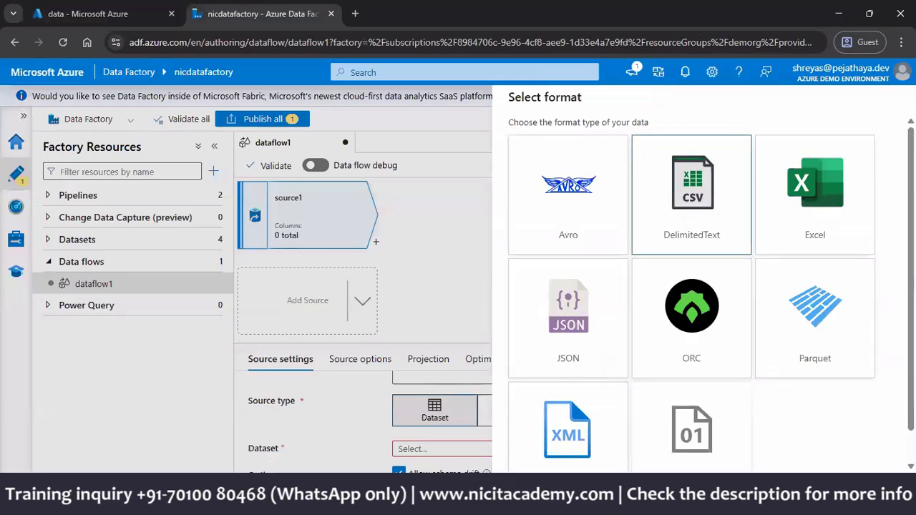
click(534, 492)
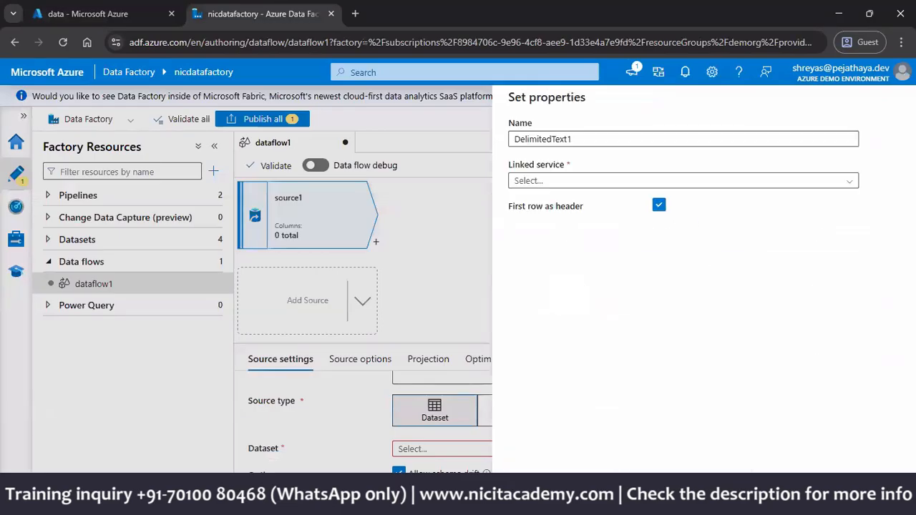
click(617, 143)
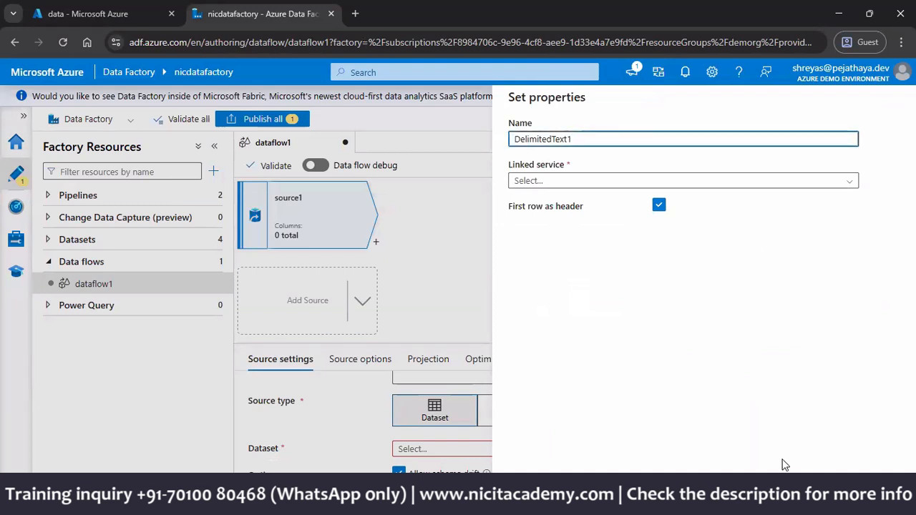
click(869, 493)
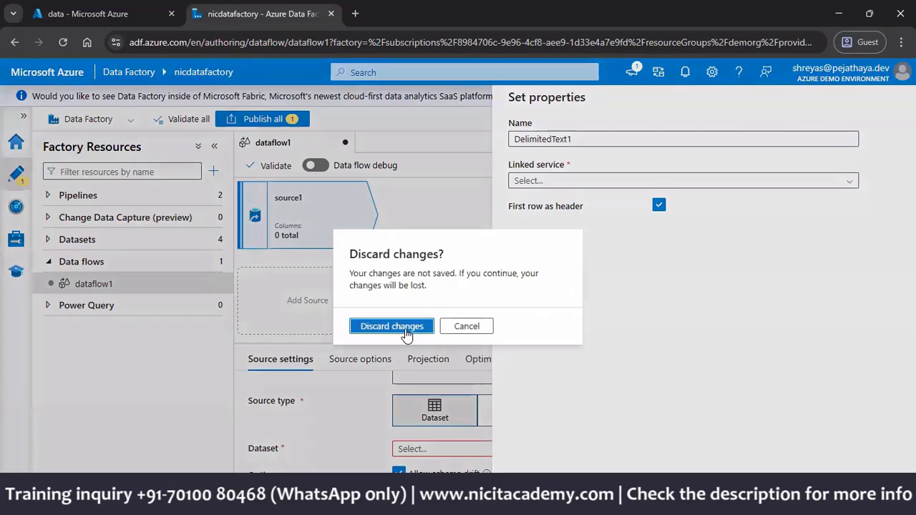
key(Return)
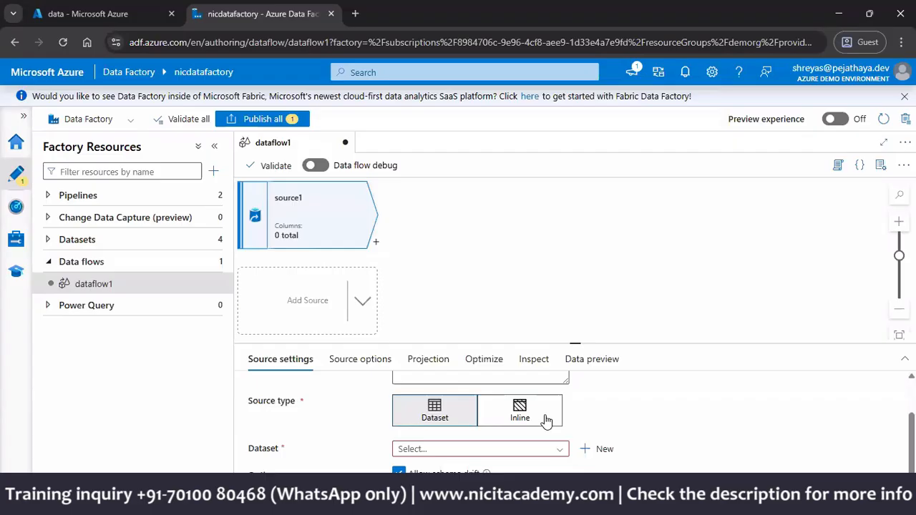
click(546, 421)
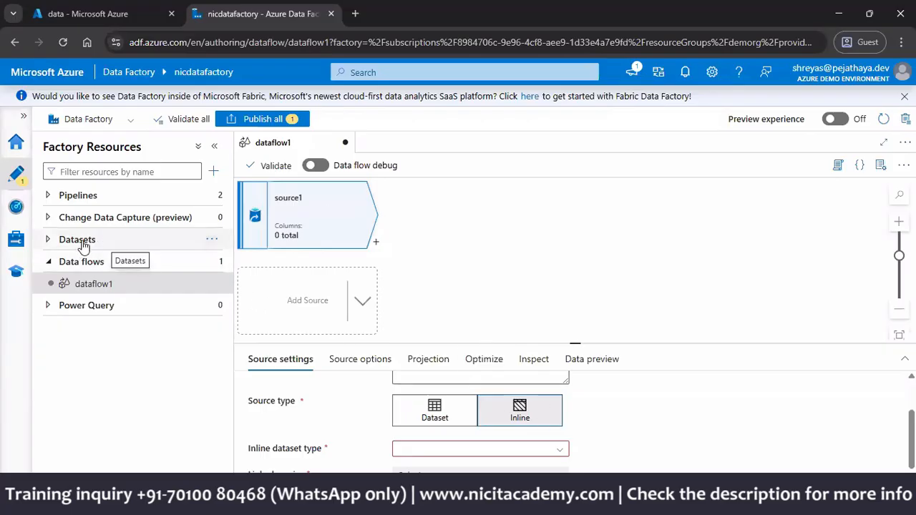
click(420, 425)
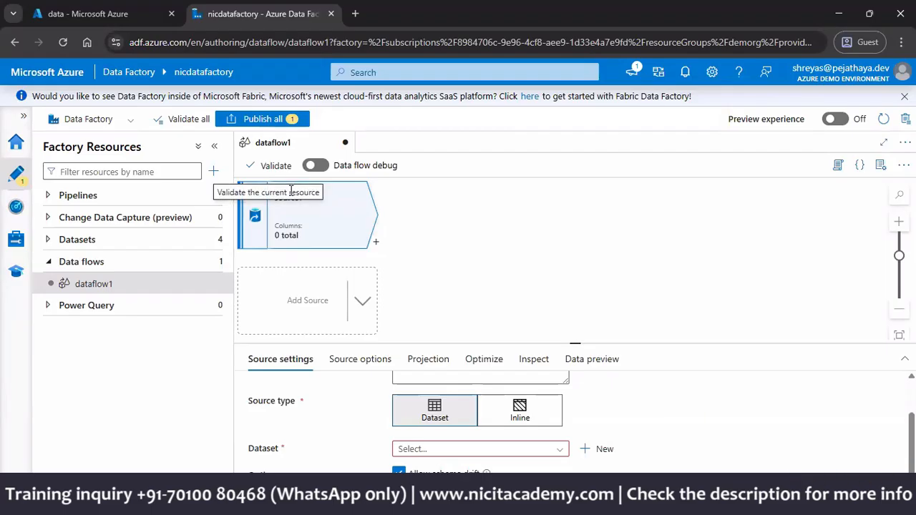
Step: Start a new dataset for source1 using the Azure Data Lake Storage Gen2 data store and the DelimitedText format
click(592, 449)
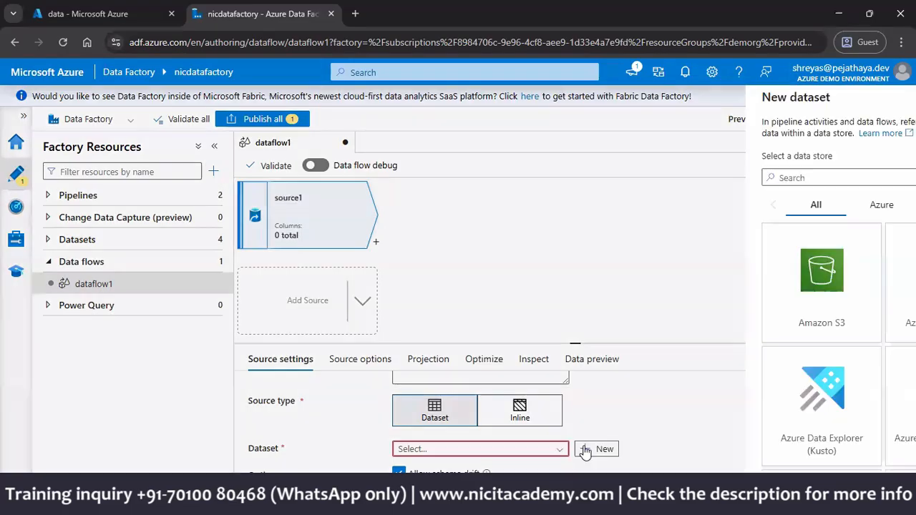
scroll(687, 336, down, 2)
click(697, 307)
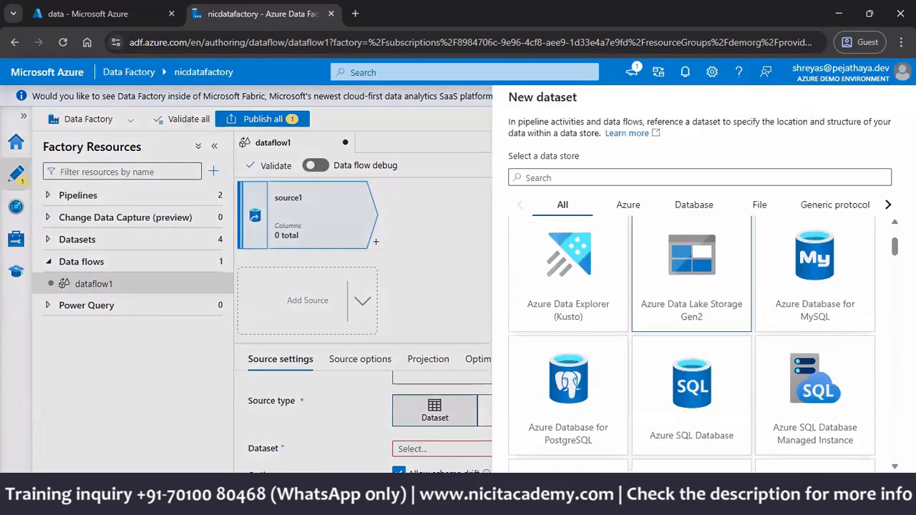
click(537, 490)
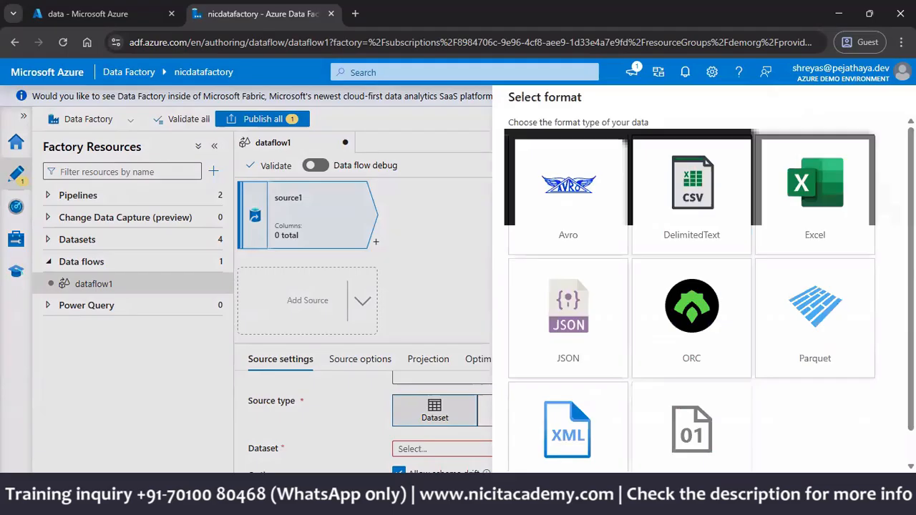
click(701, 236)
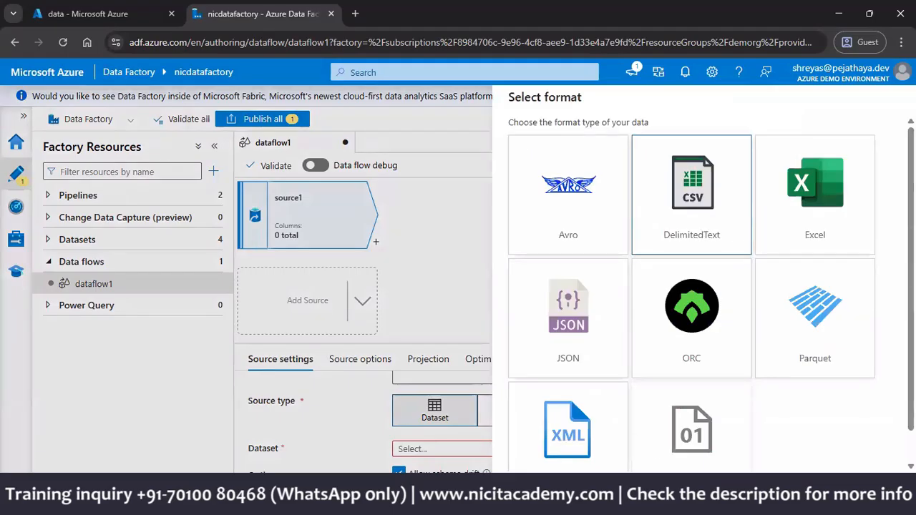
click(536, 490)
Step: Link the dataset to AzureDataLakeStorage1, choose orders.csv from the data folder as its file, and create it
click(569, 183)
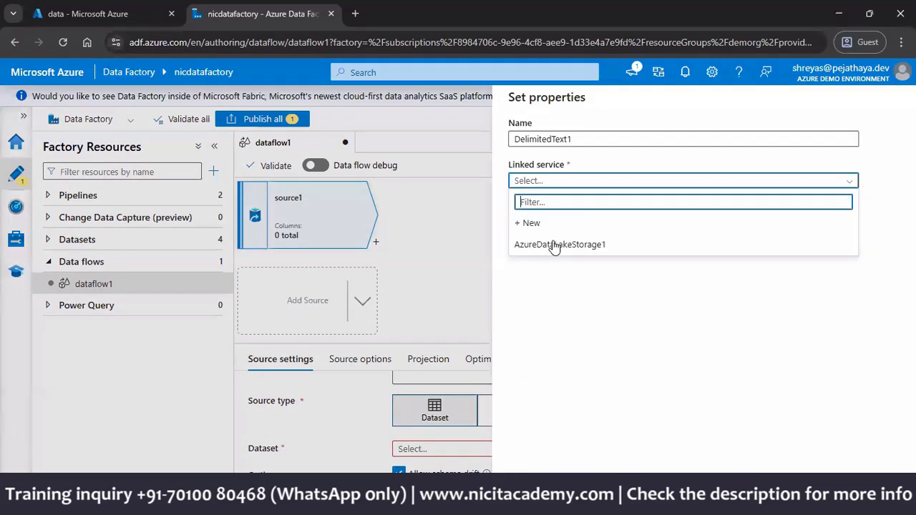
click(562, 245)
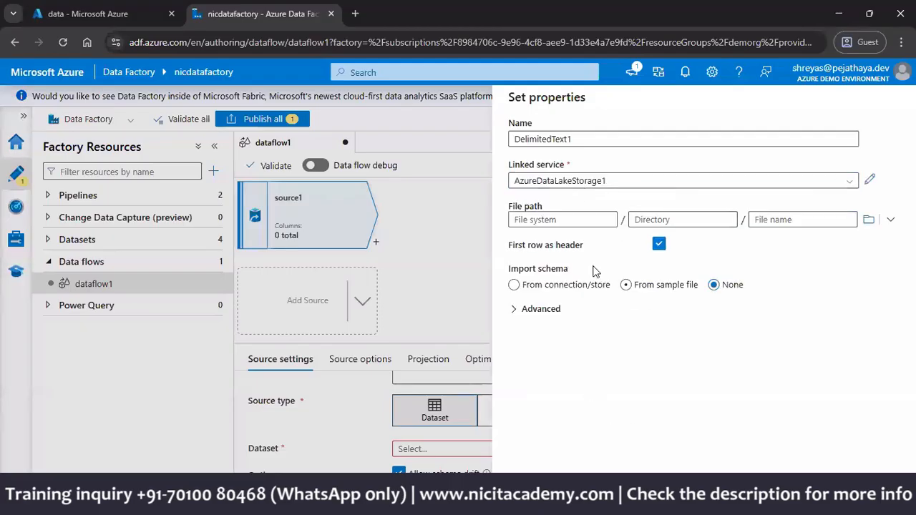
click(868, 219)
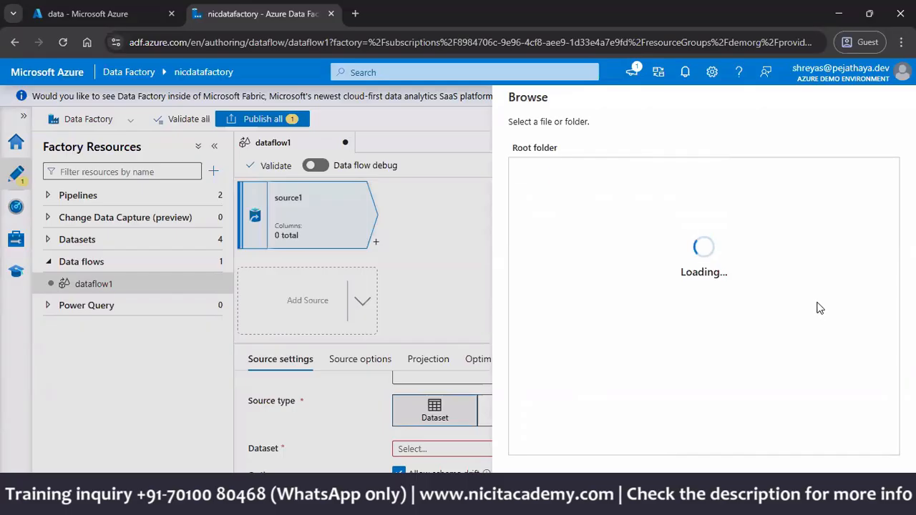
click(556, 176)
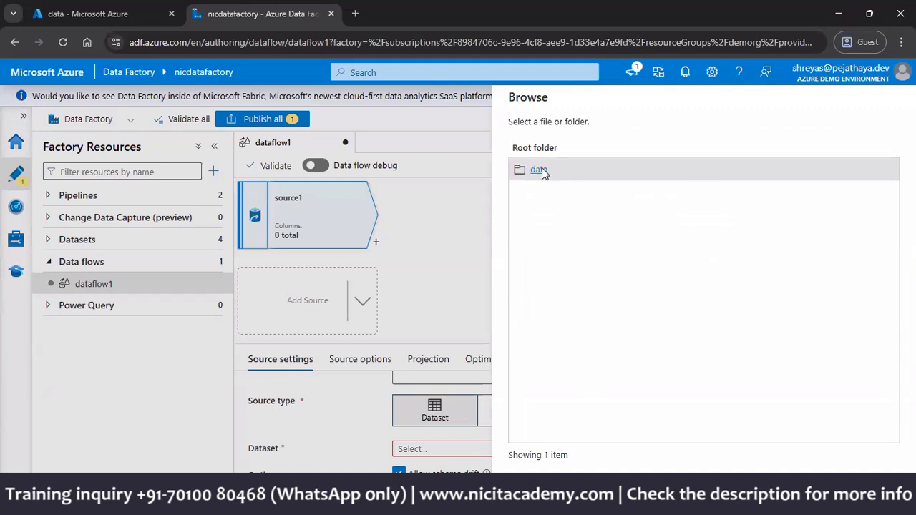
click(541, 171)
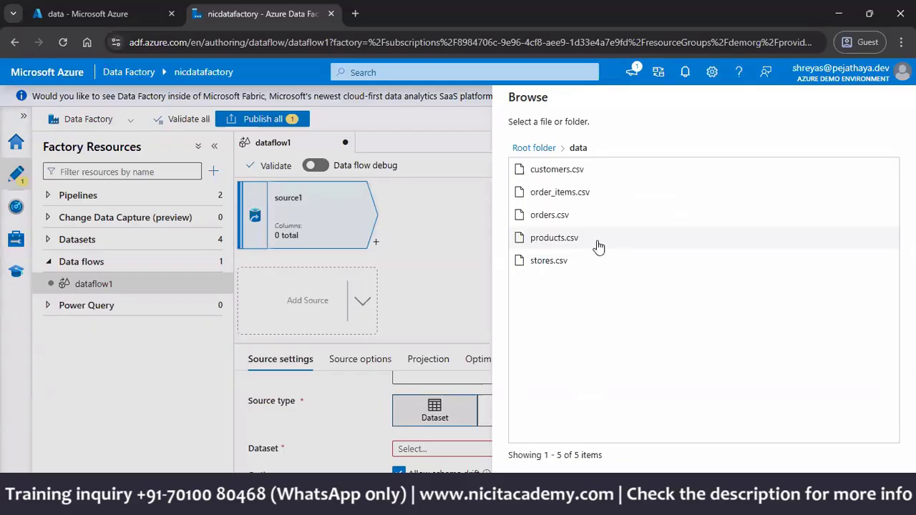
click(564, 223)
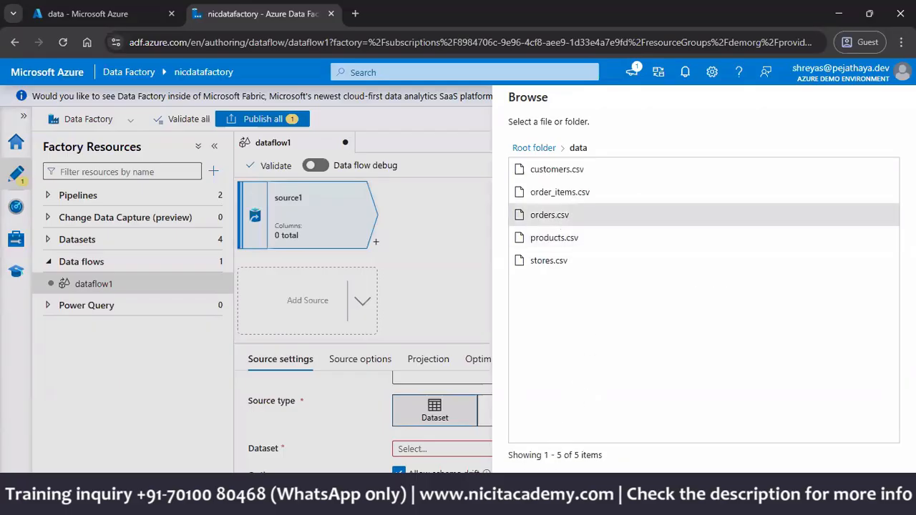
click(528, 493)
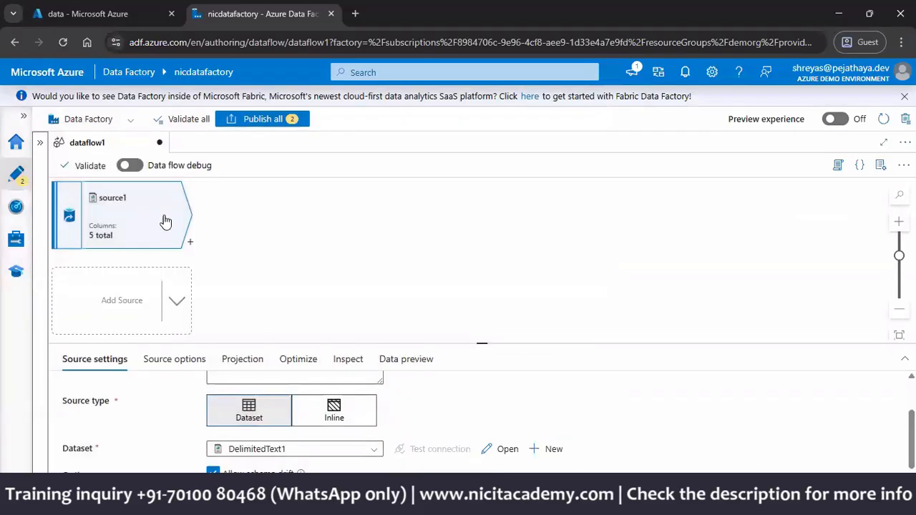
Step: Collapse the factory resources list and examine source1's source options, projected column types and the format choices for ORDER_ID
click(214, 146)
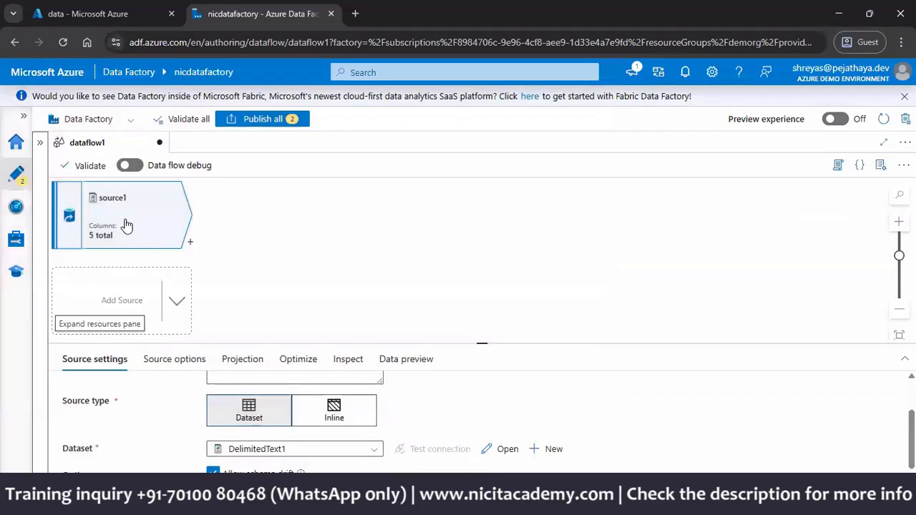
click(148, 366)
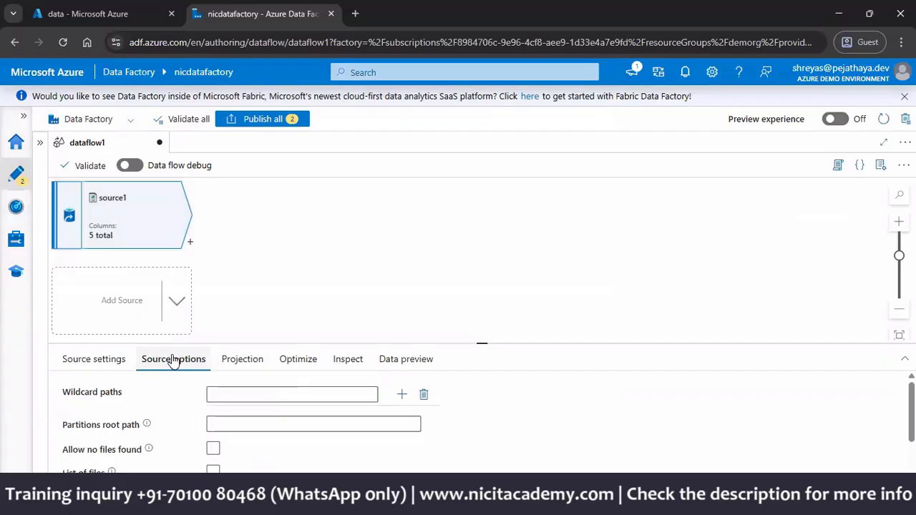
click(250, 370)
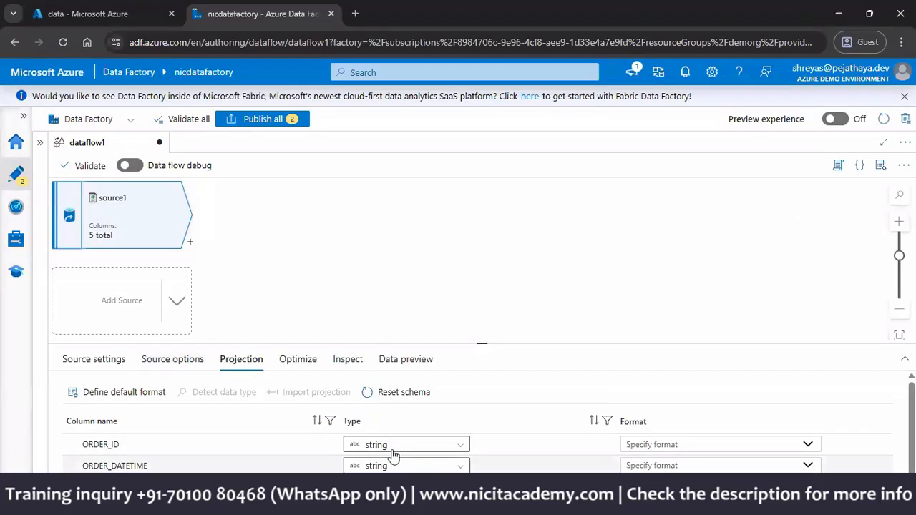
scroll(538, 404, down, 1)
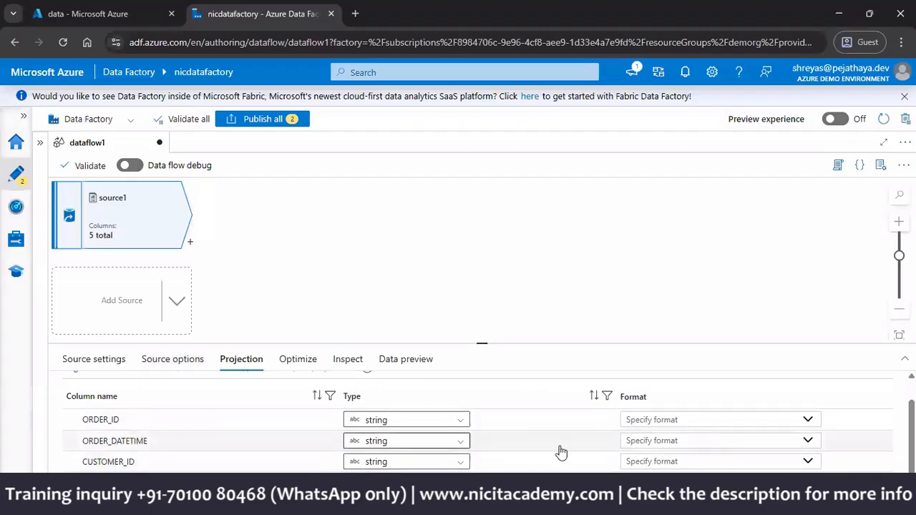
click(809, 422)
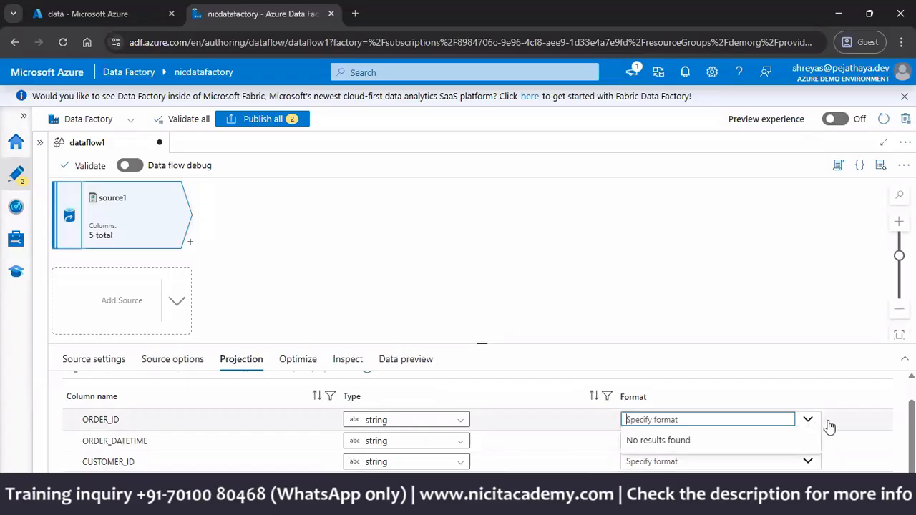
click(829, 427)
click(772, 417)
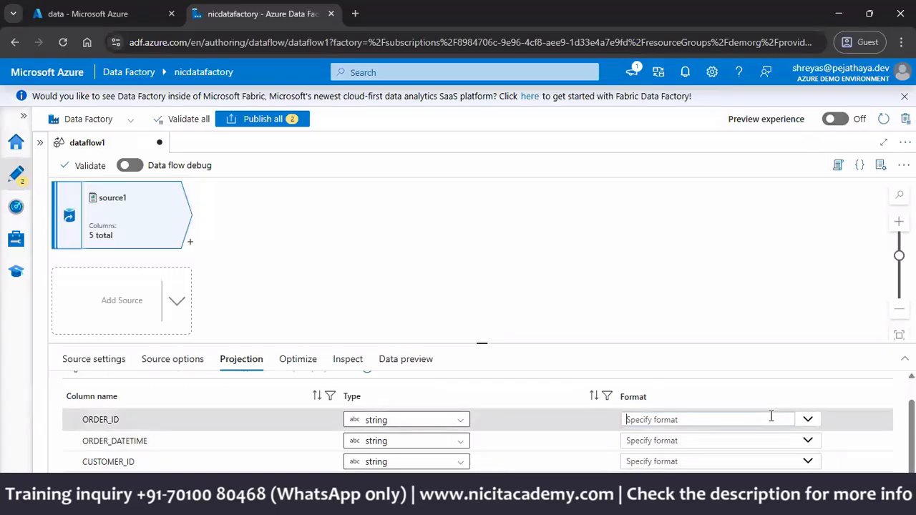
click(808, 421)
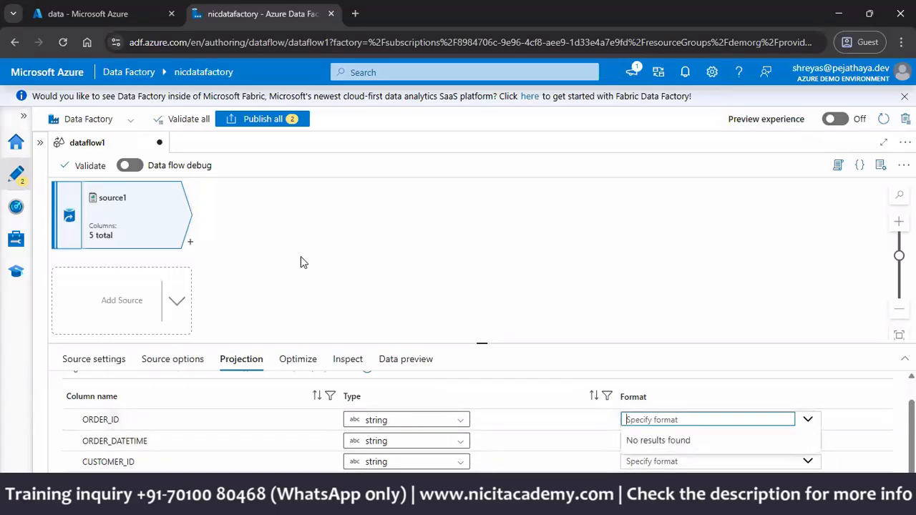
Step: Add a Cast transformation after source1 and bring up its column settings
click(191, 243)
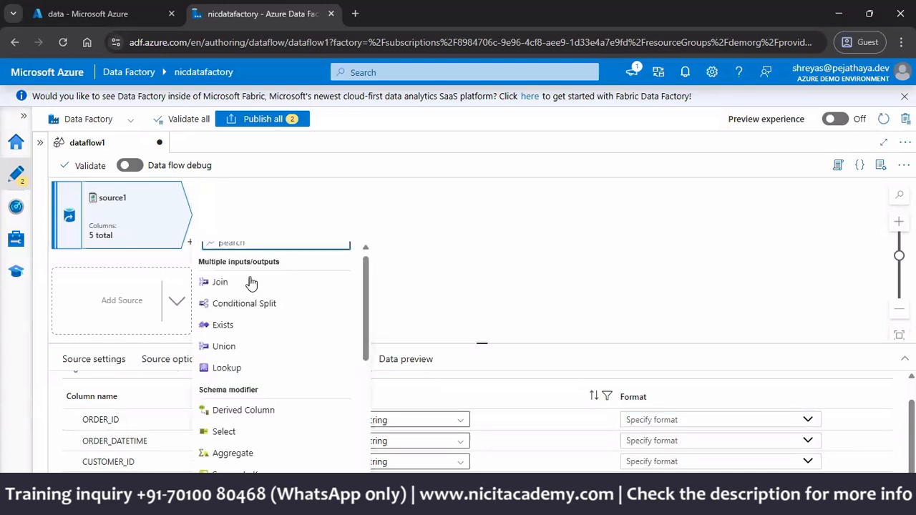
scroll(249, 282, down, 3)
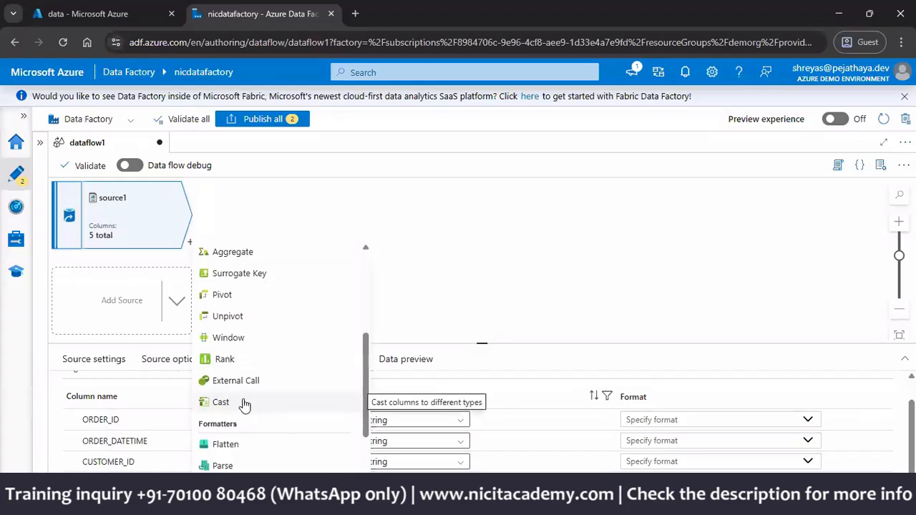
click(245, 403)
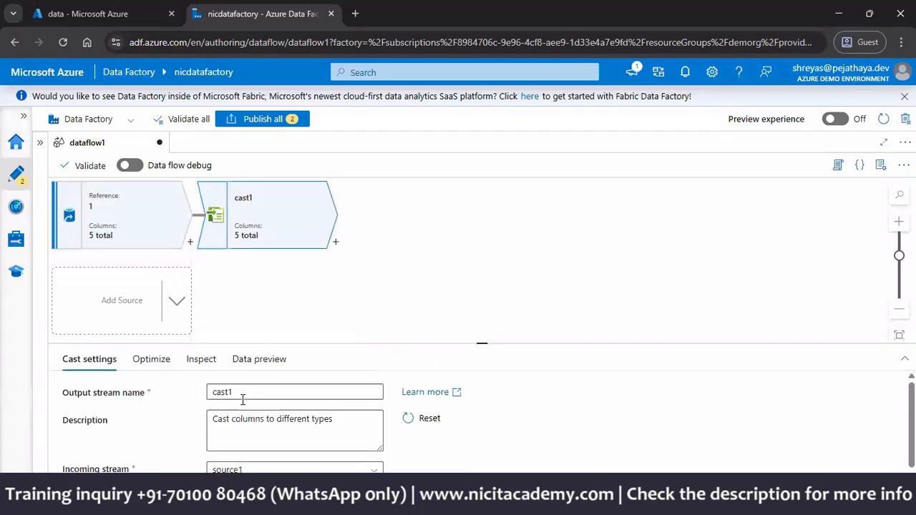
scroll(170, 387, down, 1)
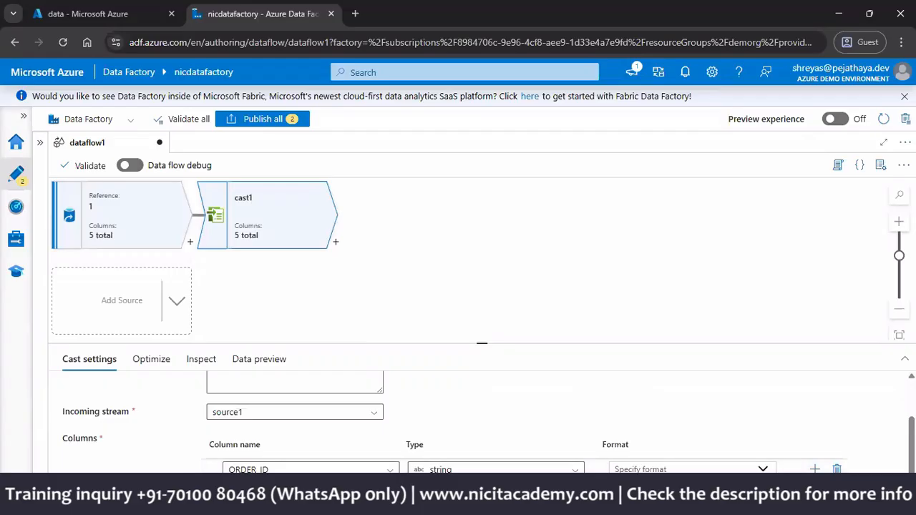
Step: Look over cast1's column format and stream settings, and delete the cast1 transformation from the data flow
click(717, 468)
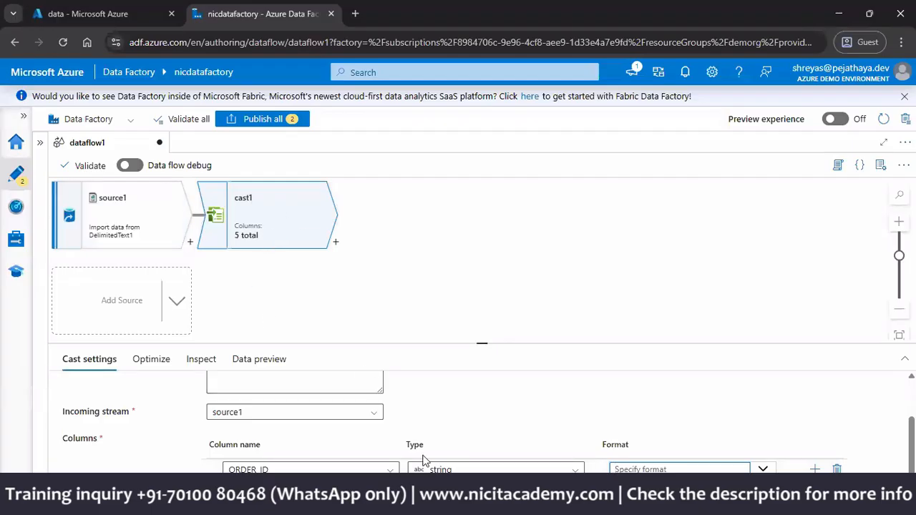
scroll(289, 315, up, 2)
scroll(284, 306, down, 1)
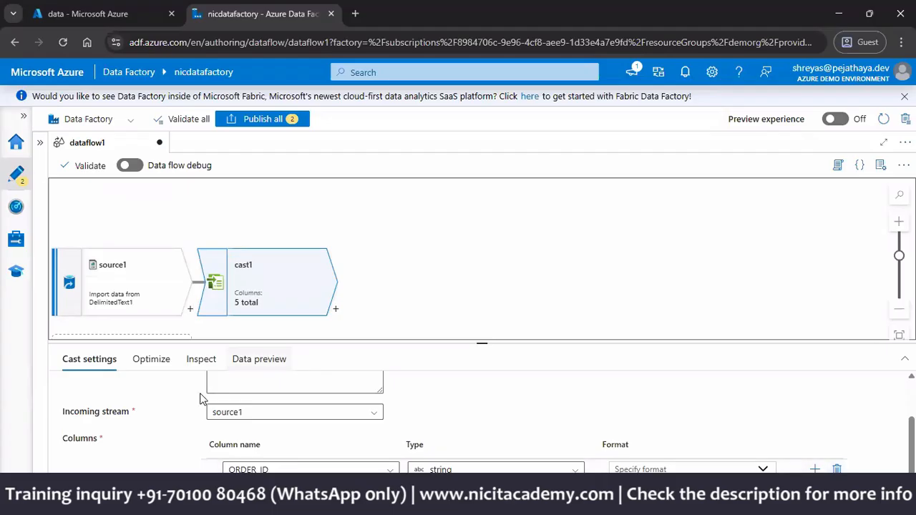
scroll(204, 399, up, 2)
right_click(243, 298)
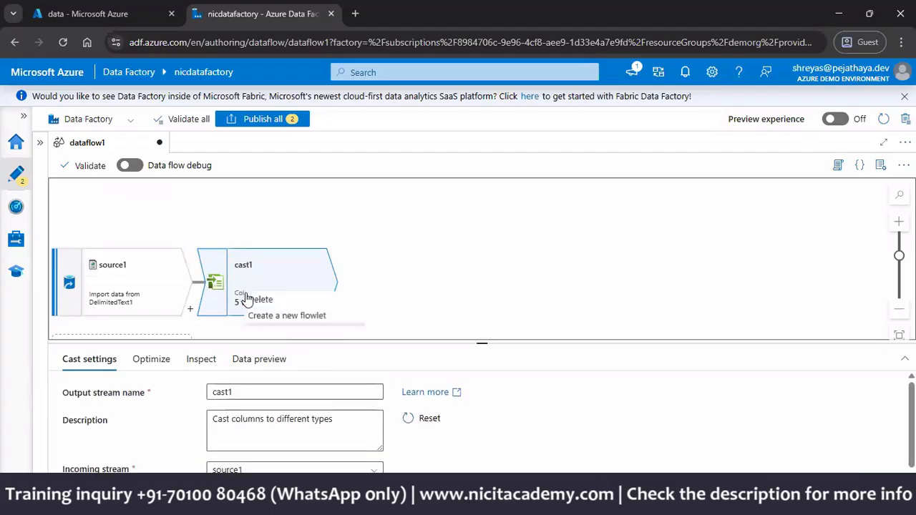
click(251, 300)
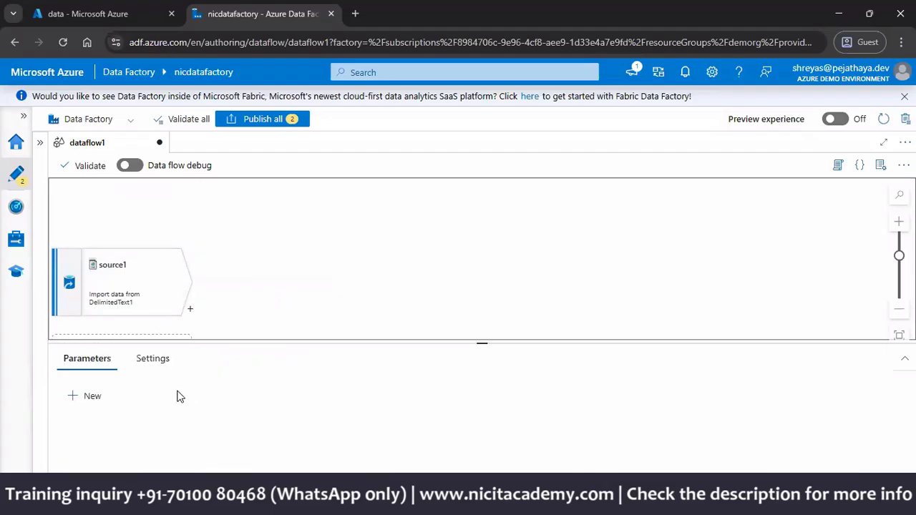
Step: Set the types of ORDER_ID, CUSTOMER_ID and STORE_ID to integer in source1's projection
click(119, 313)
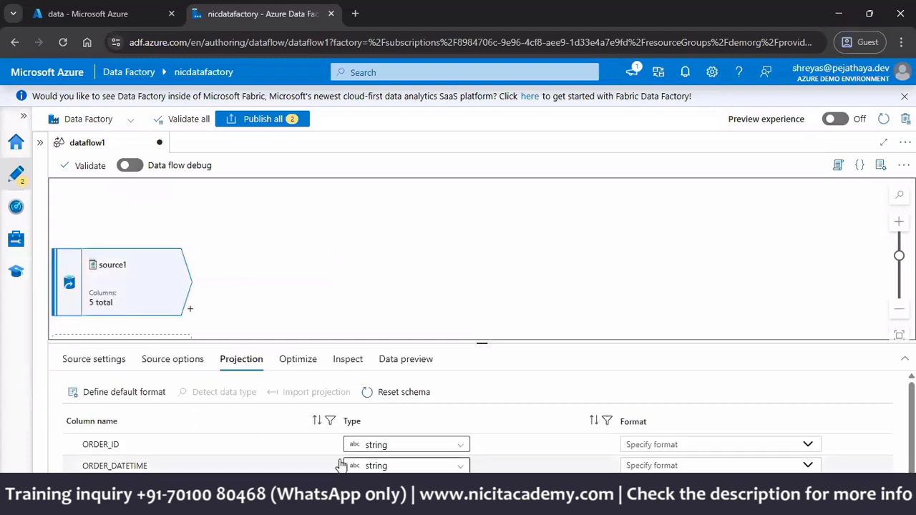
click(456, 451)
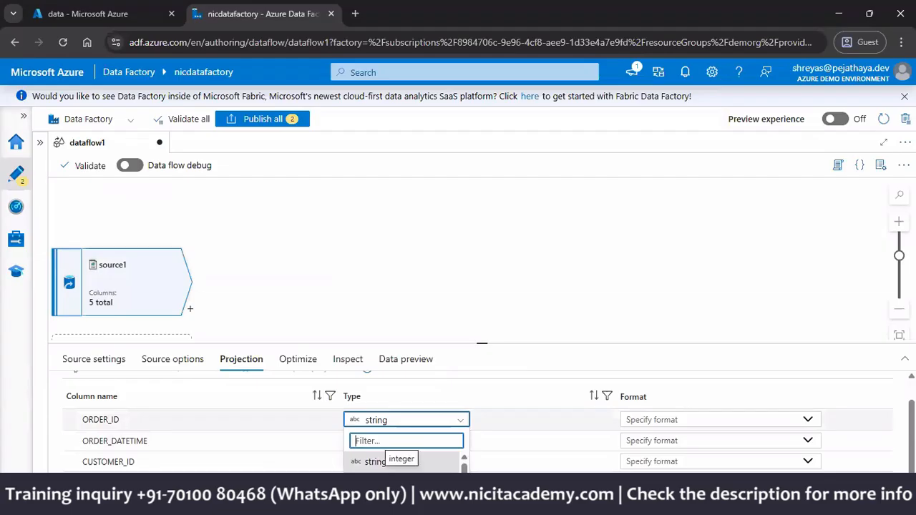
click(378, 495)
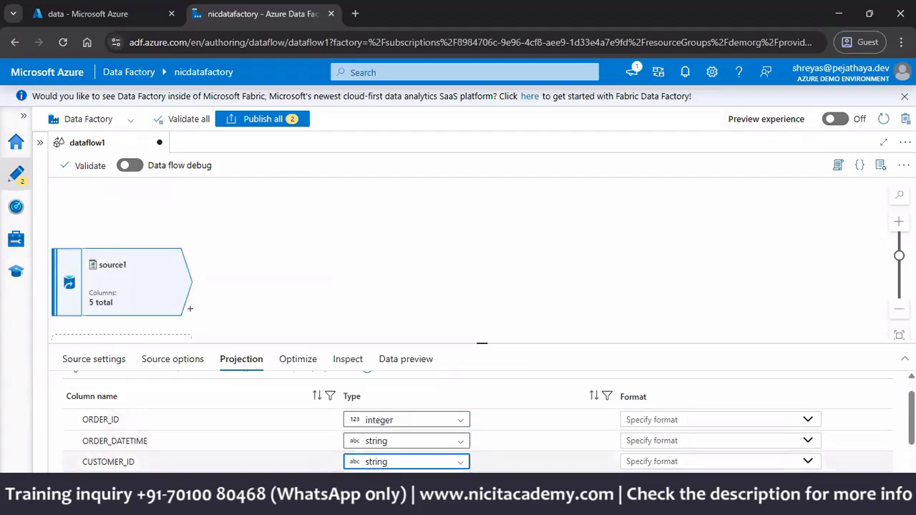
click(378, 466)
click(379, 392)
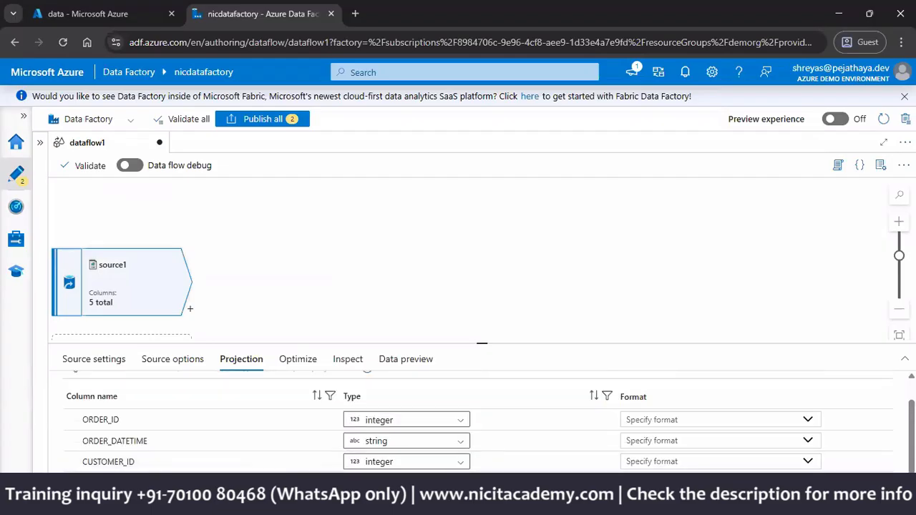
scroll(430, 429, down, 2)
click(432, 434)
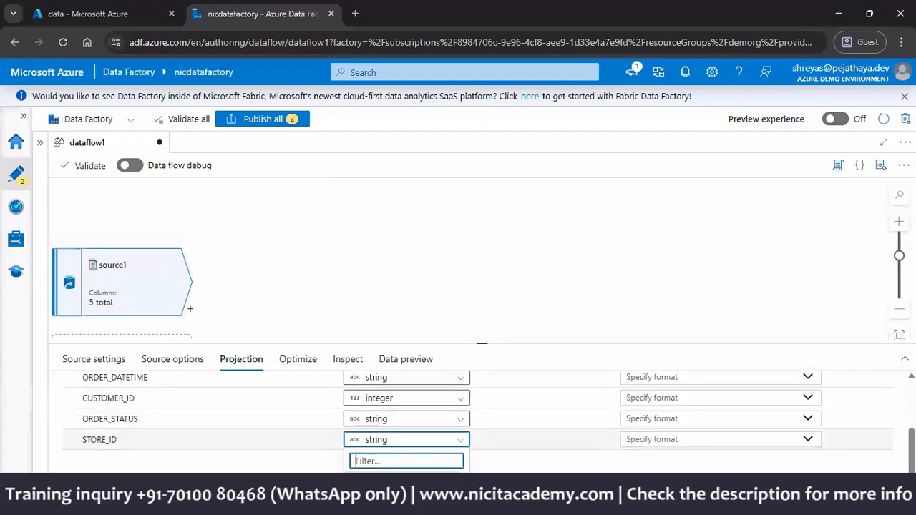
click(383, 497)
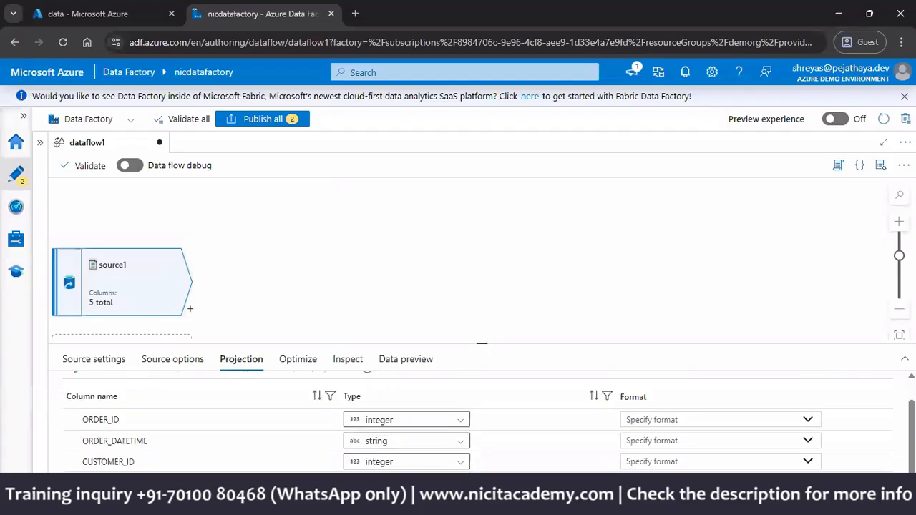
Step: Examine source1's data preview, source options, projection and optimize settings
click(404, 368)
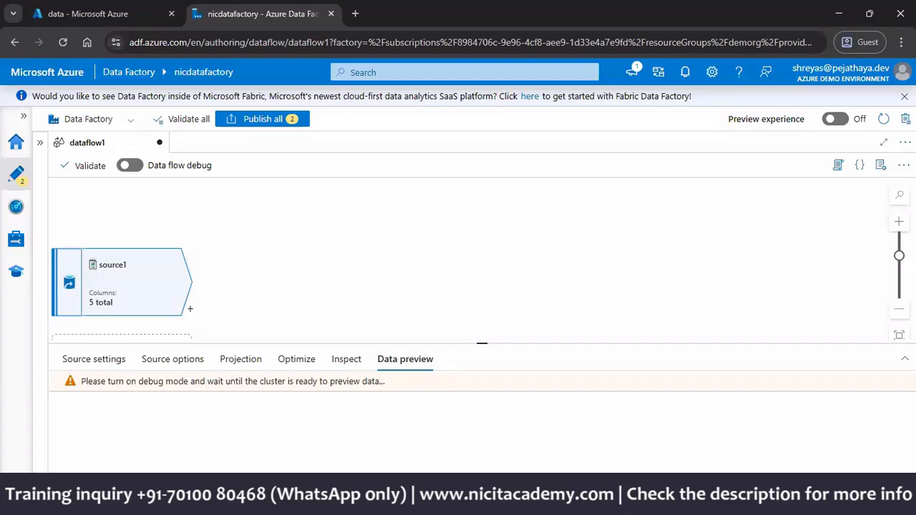
click(164, 366)
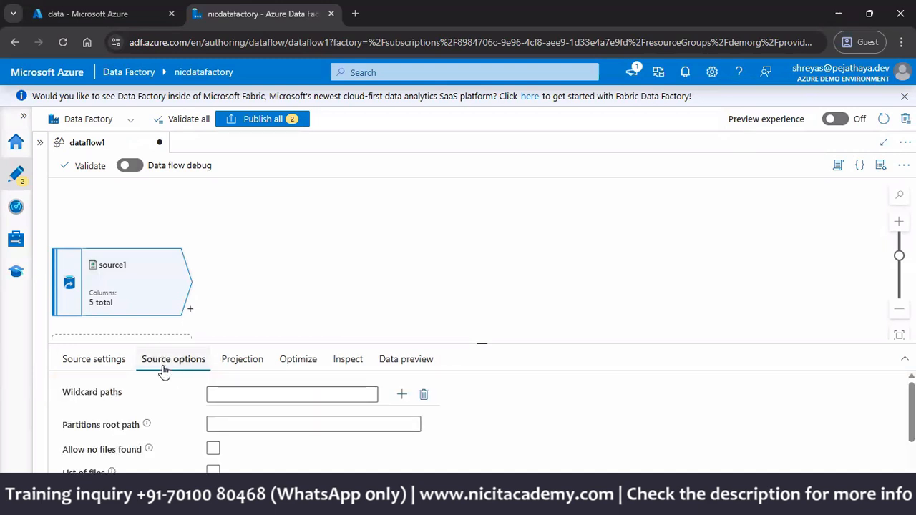
scroll(162, 397, down, 5)
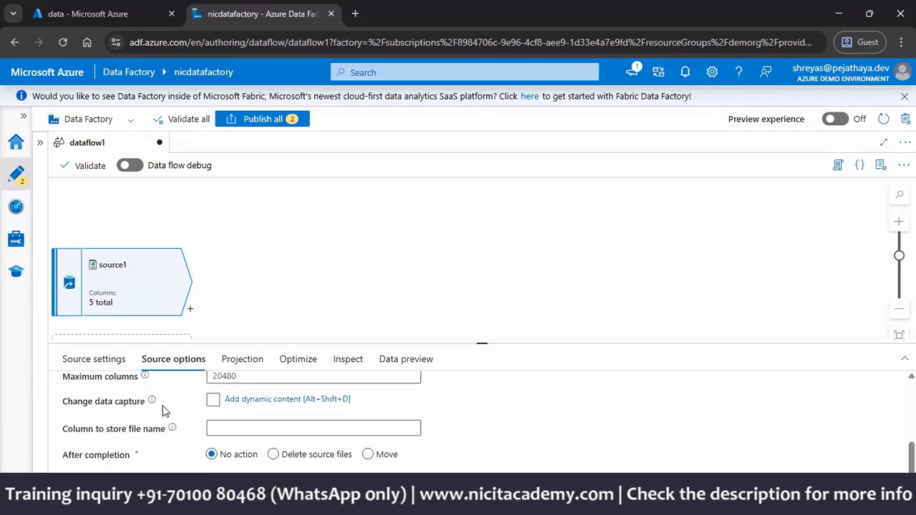
scroll(164, 409, up, 5)
click(236, 365)
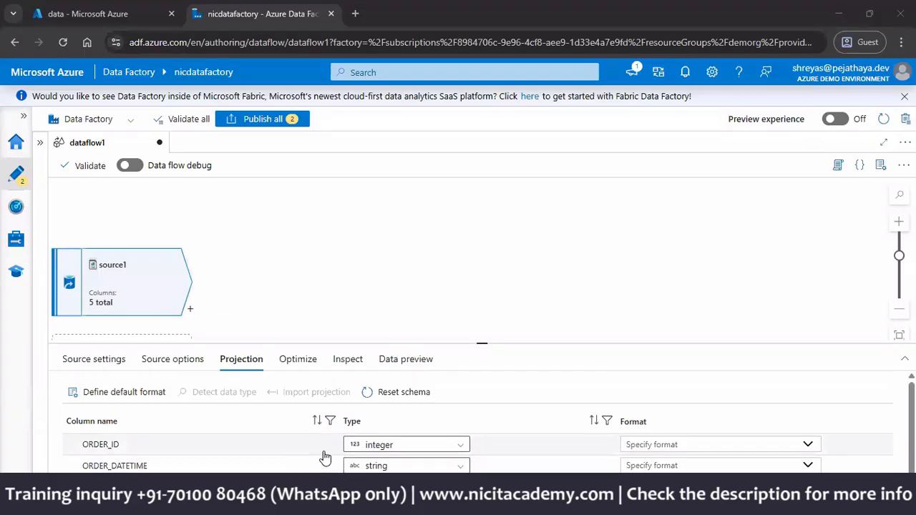
click(297, 362)
drag(129, 393, 57, 394)
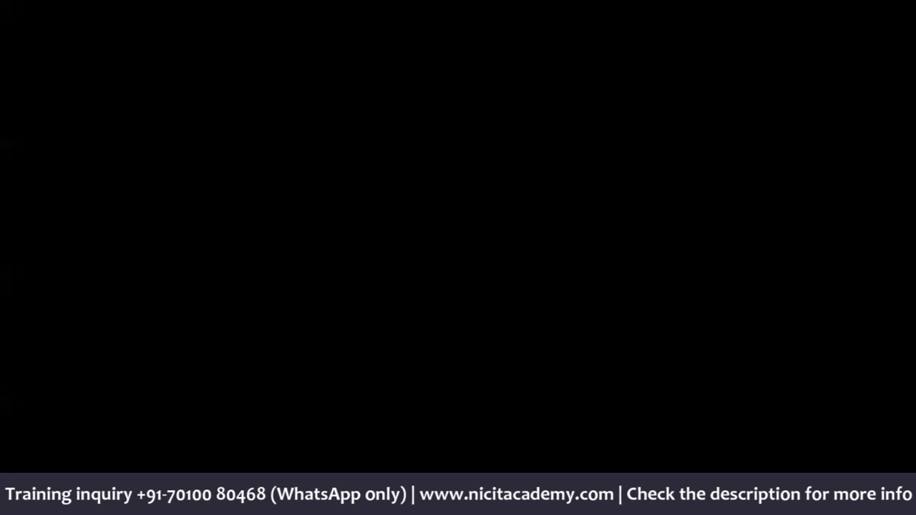
Step: Switch to the blank black slide in the PowerPoint slide show and set the pen's ink color to white
click(76, 493)
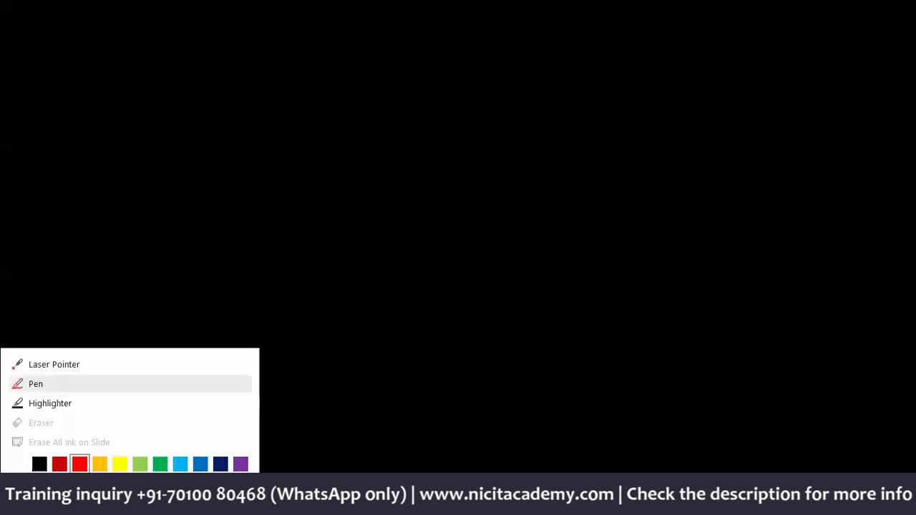
click(23, 464)
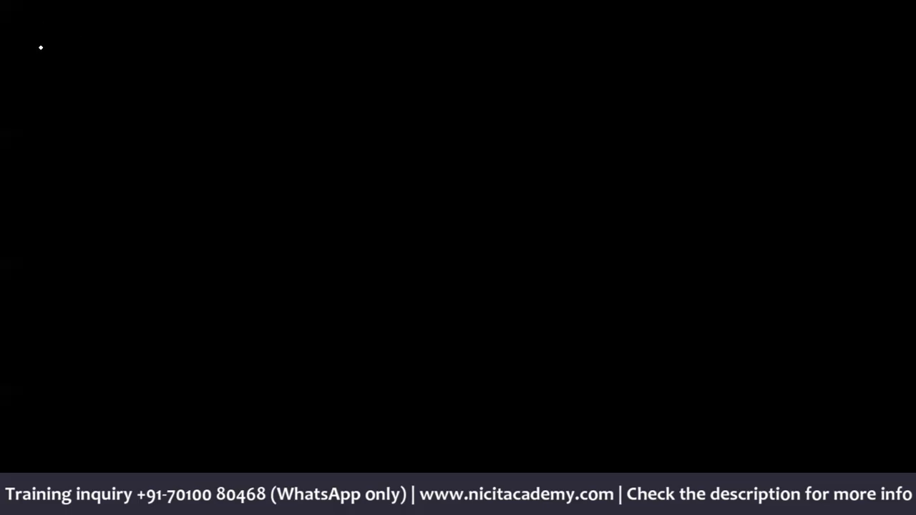
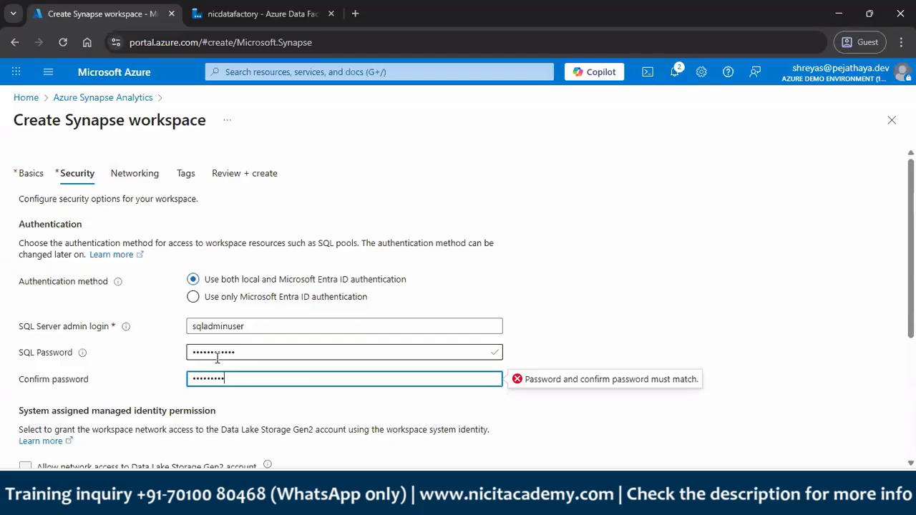
Step: Check the security settings of the new Synapse workspace, and review and submit its creation
scroll(217, 358, down, 3)
scroll(211, 293, up, 3)
click(231, 178)
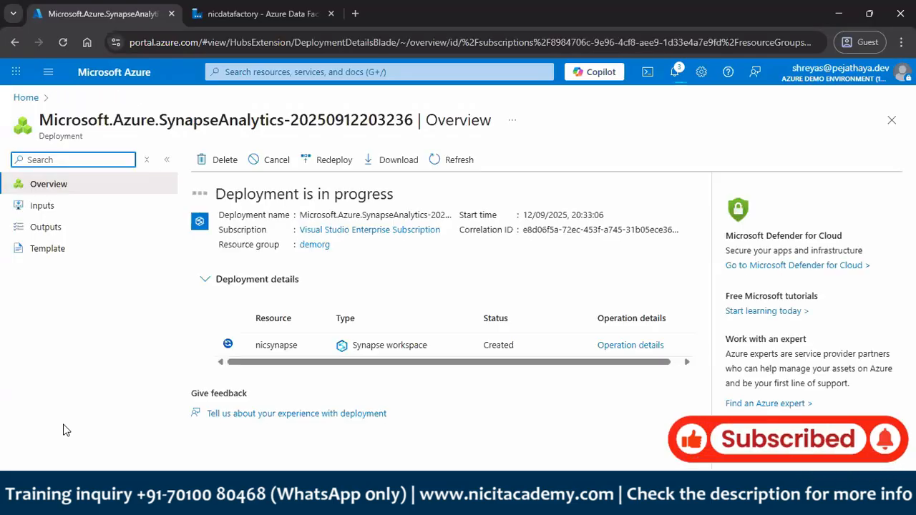
Step: Check the nicsynapse workspace deployment in the Azure portal and return to dataflow1 in nicdatafactory
click(236, 13)
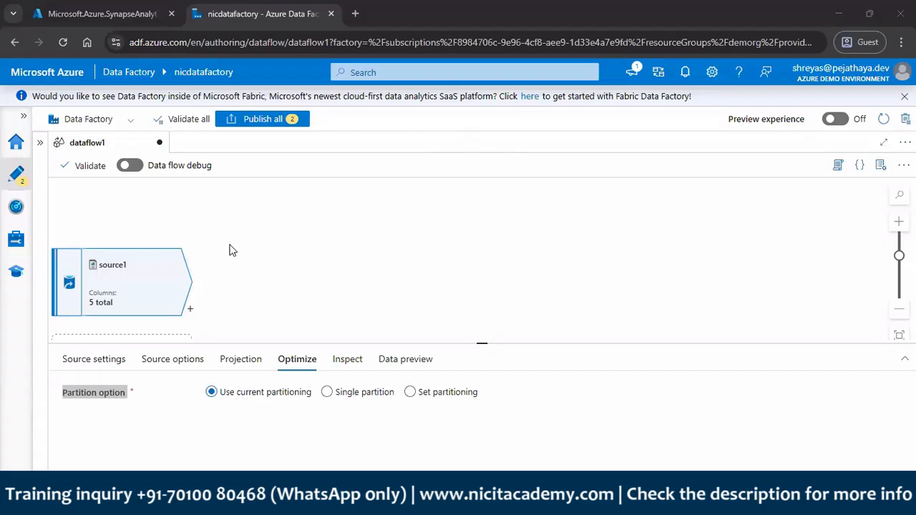
click(107, 13)
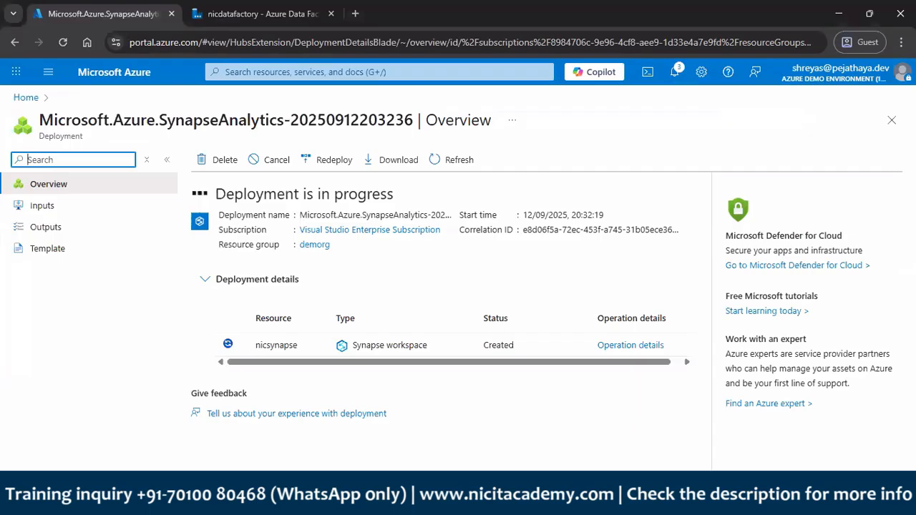
click(233, 6)
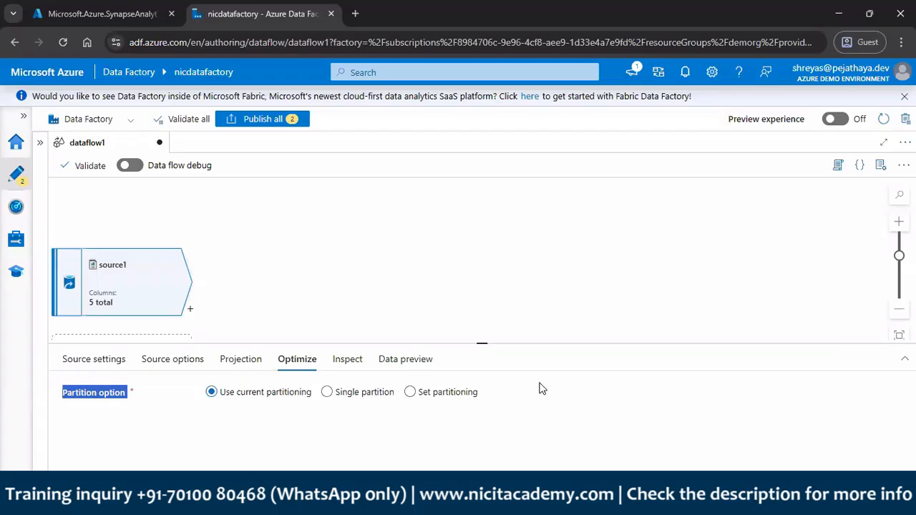
Step: Try Single partition for source1, switch to Set partitioning, and examine the Hash partition type's settings
click(354, 399)
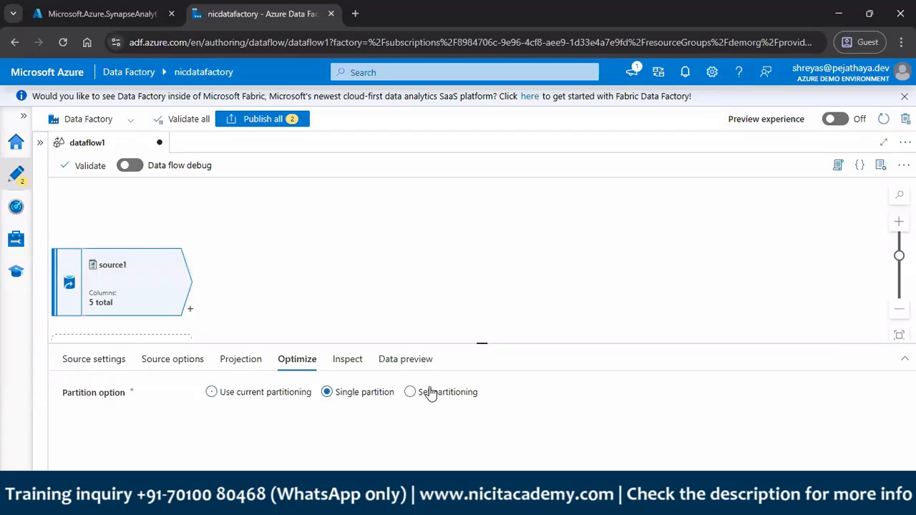
click(455, 402)
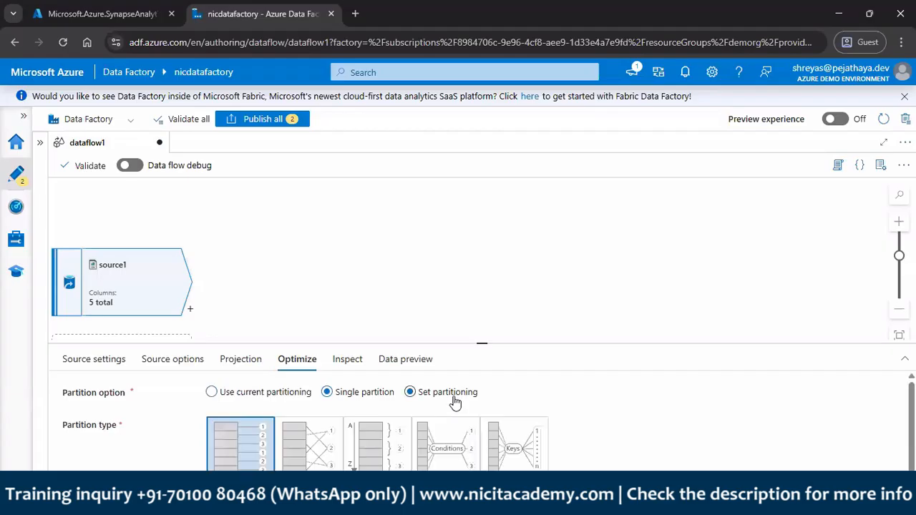
scroll(634, 422, down, 2)
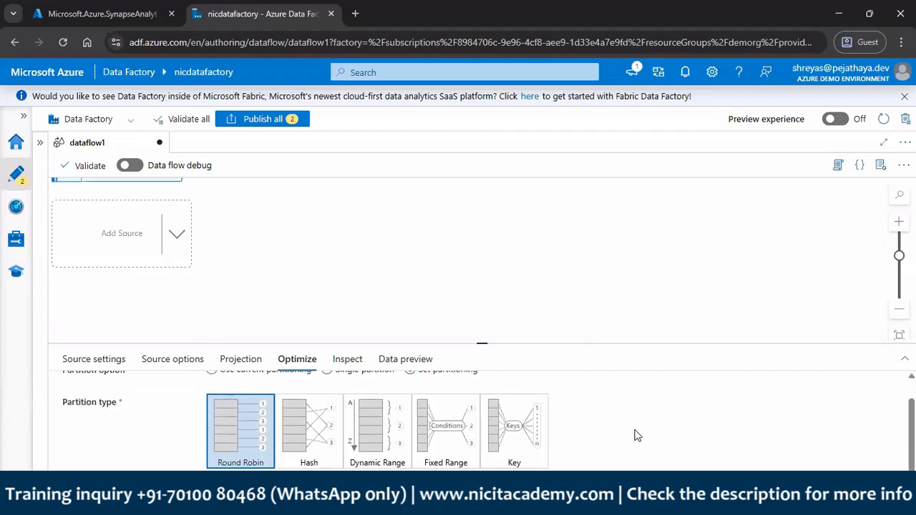
click(326, 449)
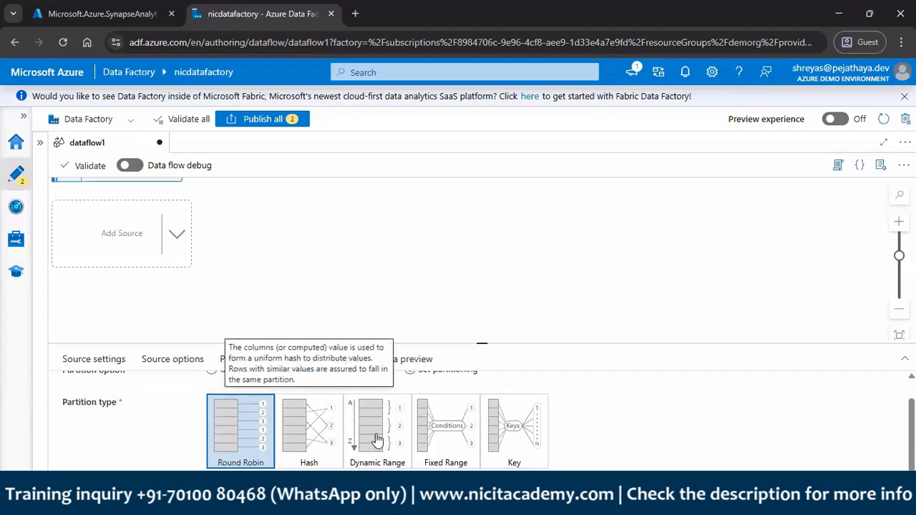
scroll(369, 446, down, 1)
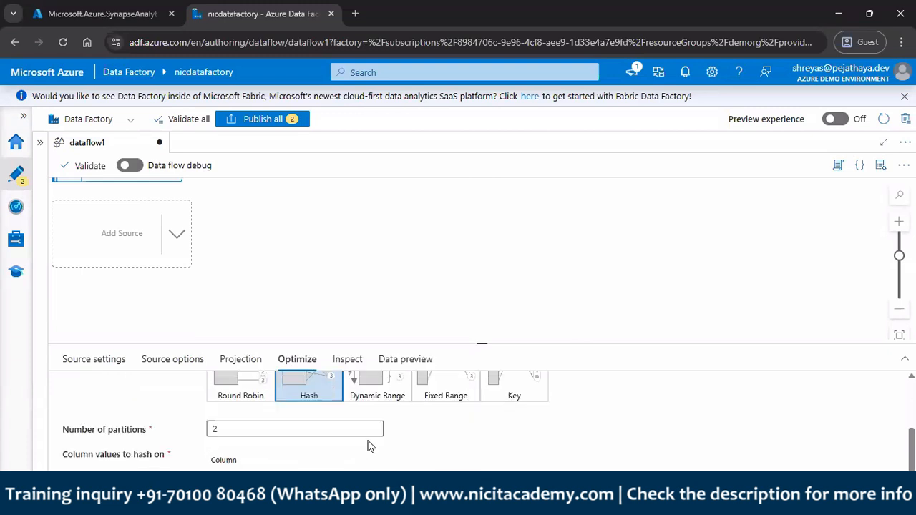
scroll(397, 436, up, 1)
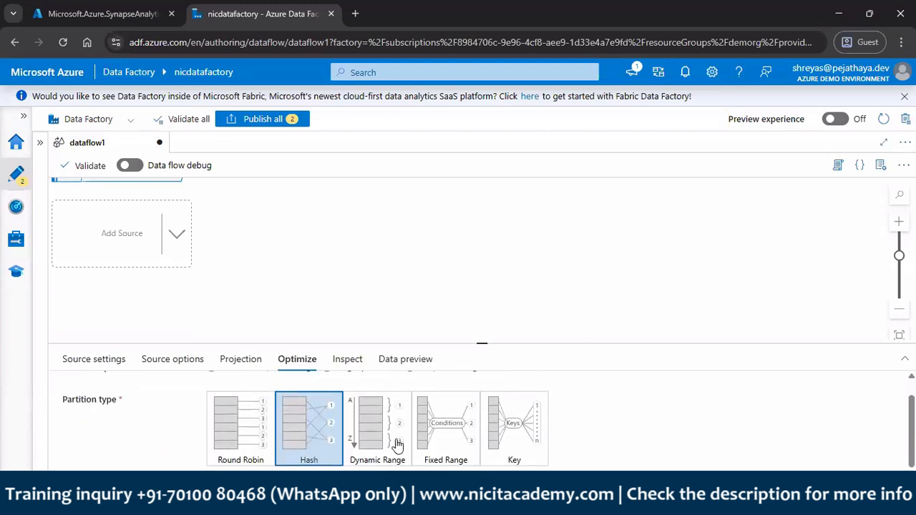
Step: Look through the Dynamic Range, Fixed Range and Key partition types for source1
click(397, 444)
click(472, 448)
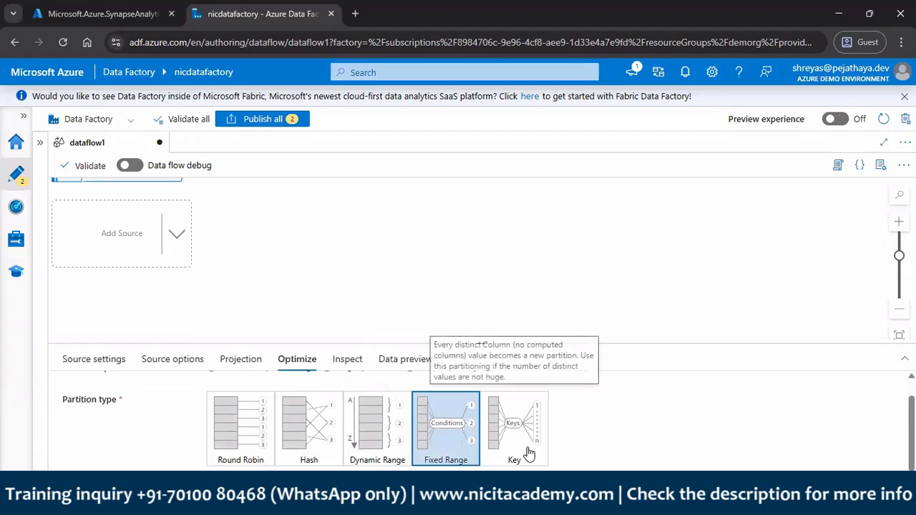
click(528, 452)
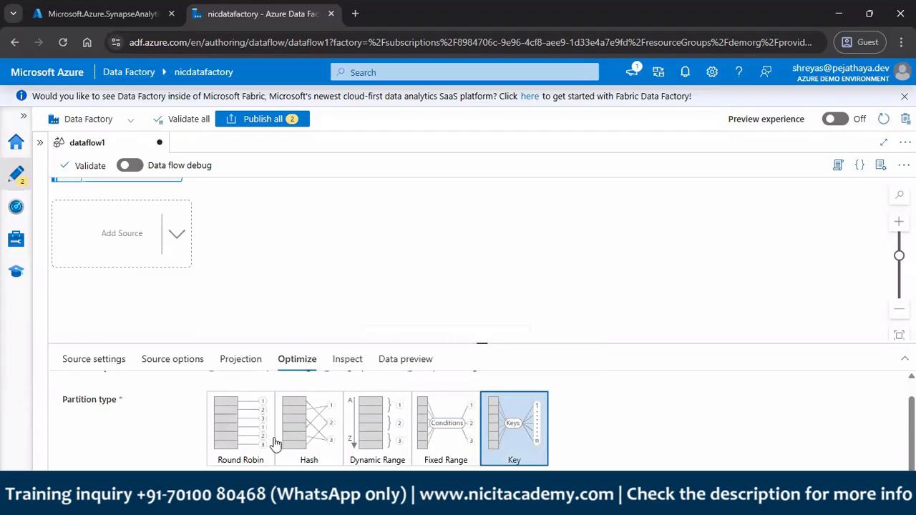
scroll(246, 445, up, 1)
scroll(325, 449, down, 2)
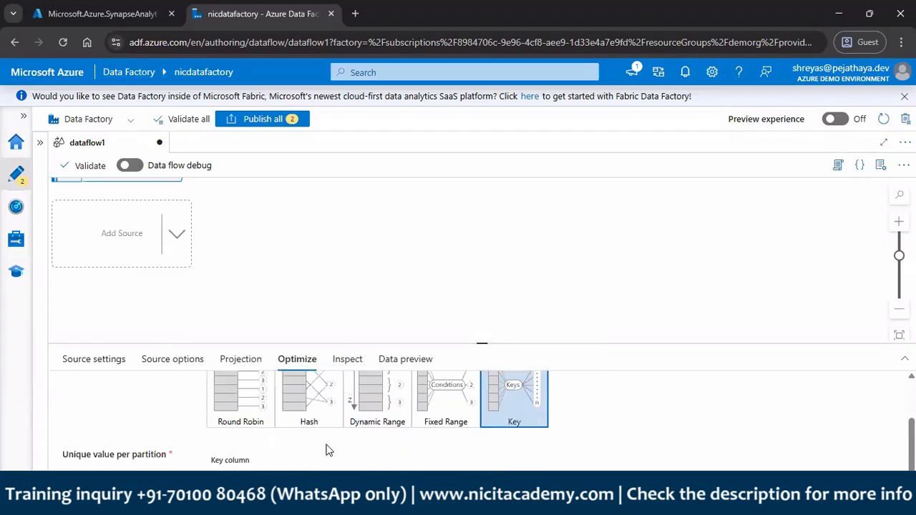
scroll(326, 449, up, 1)
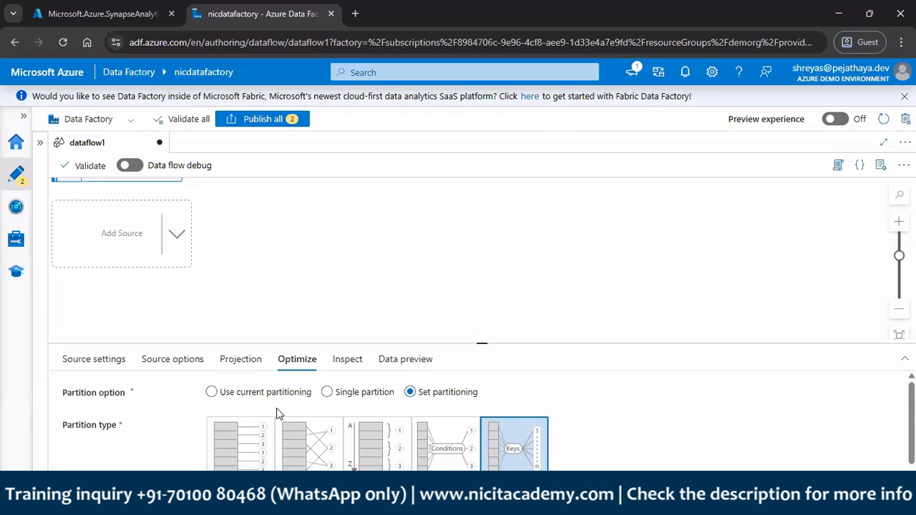
Step: Compare Single partition and Use current partitioning, and choose Set partitioning with the Round Robin type for source1
click(346, 394)
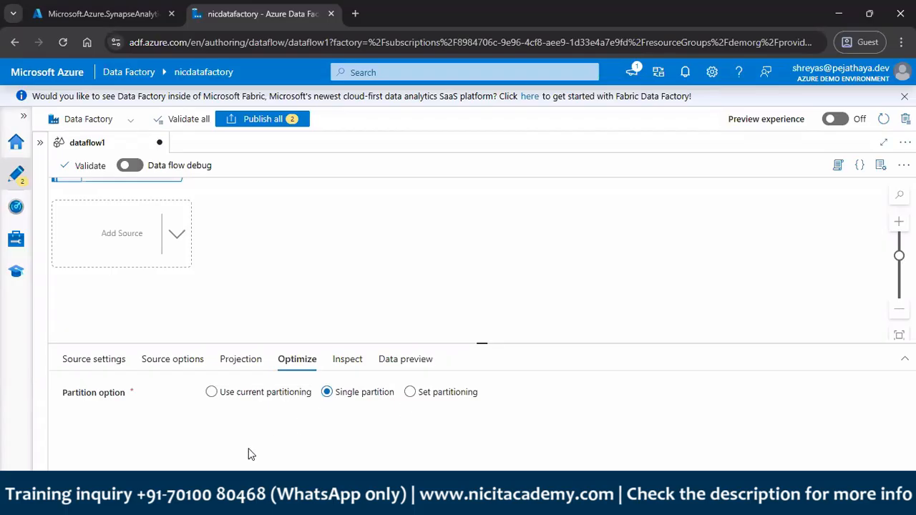
click(278, 399)
click(382, 401)
click(262, 397)
click(418, 393)
scroll(663, 401, down, 1)
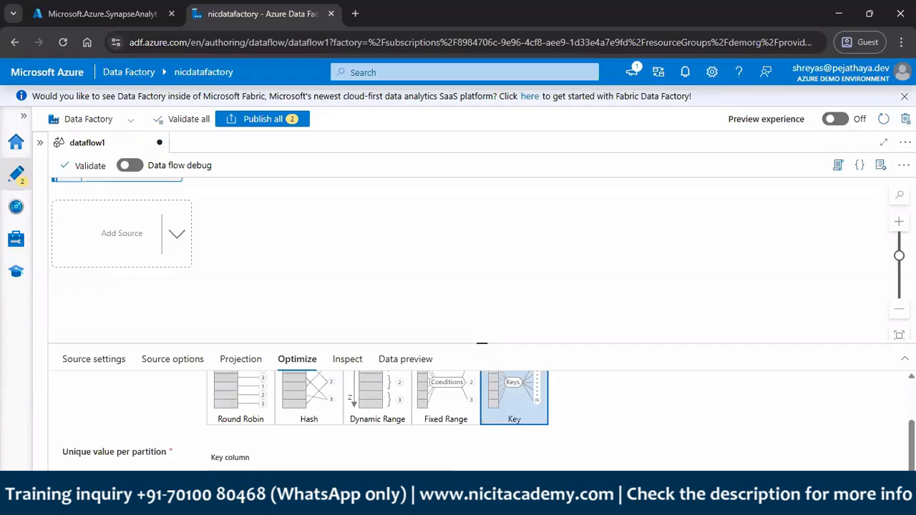
mouse_move(231, 415)
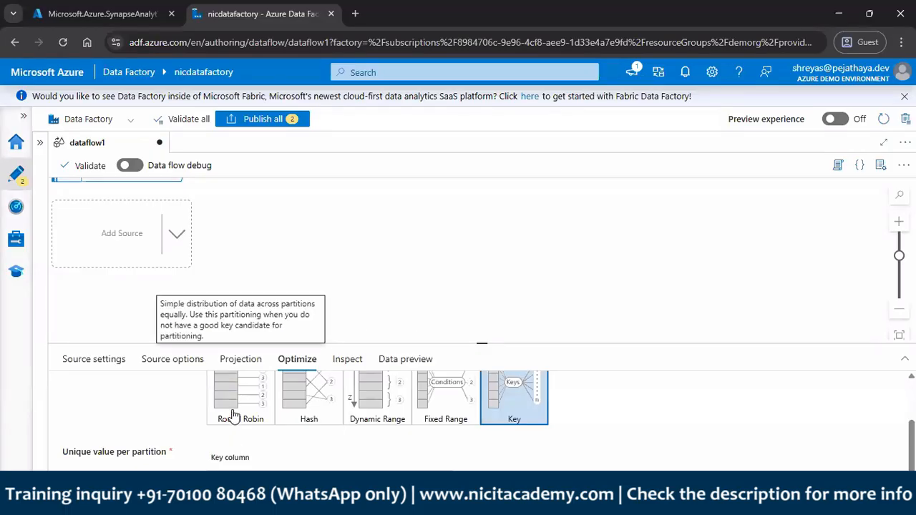
click(231, 415)
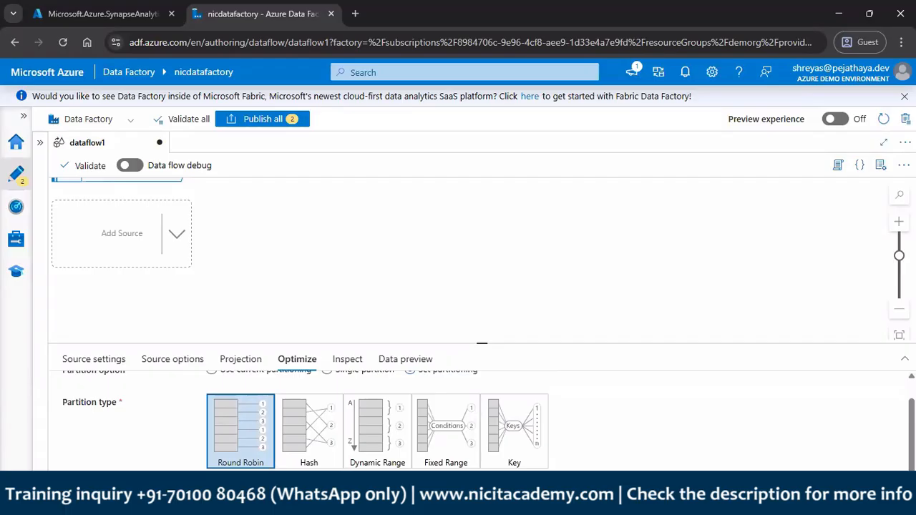
Step: Configure Hash partitioning for source1 with a column to hash on and 5 partitions
click(309, 453)
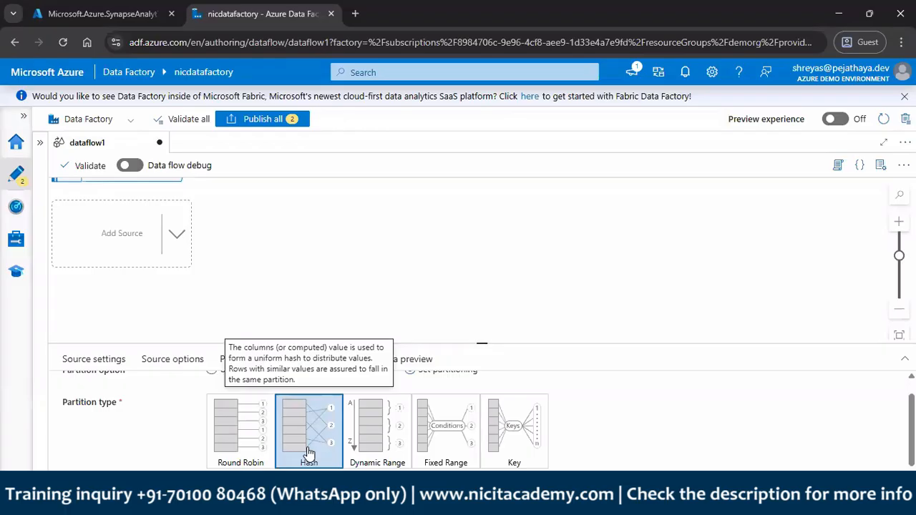
scroll(308, 454, down, 2)
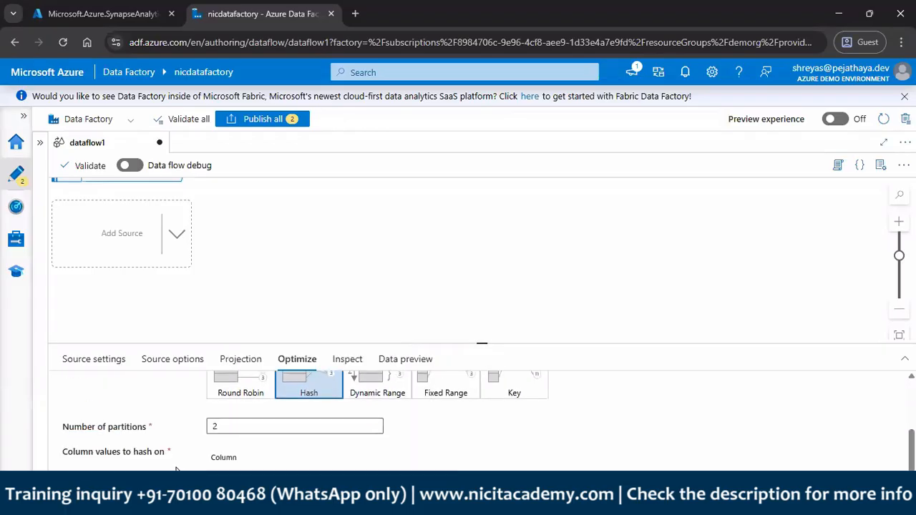
click(344, 455)
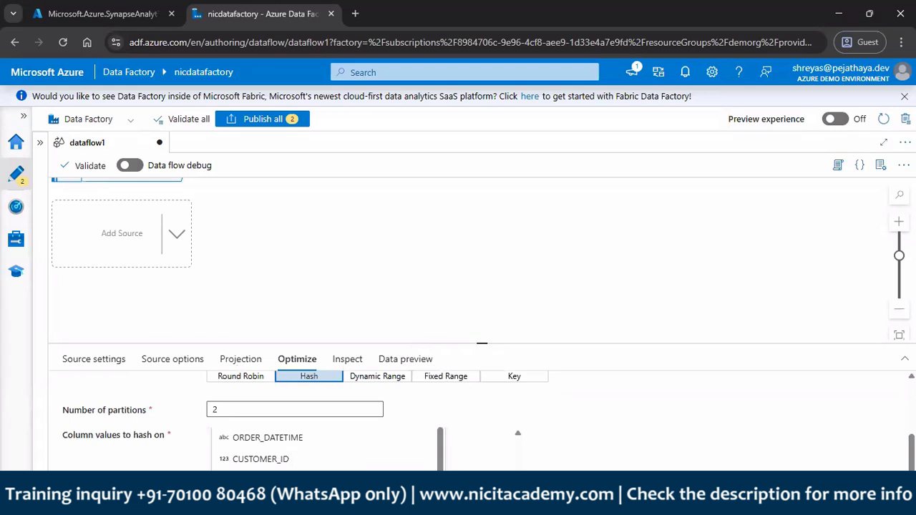
click(261, 481)
click(278, 425)
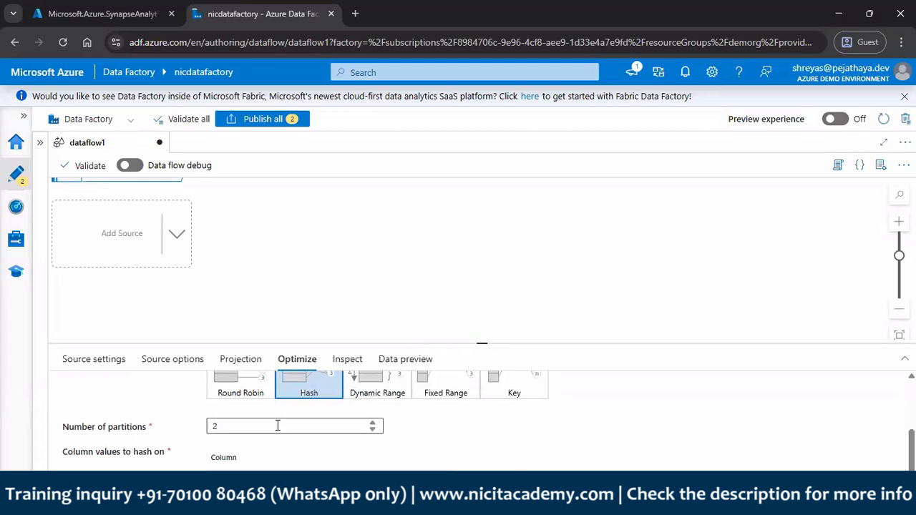
text(5)
click(158, 433)
Step: Look over the Key, Dynamic Range and Fixed Range partition types, and set source1's partition type to Round Robin
scroll(465, 426, up, 2)
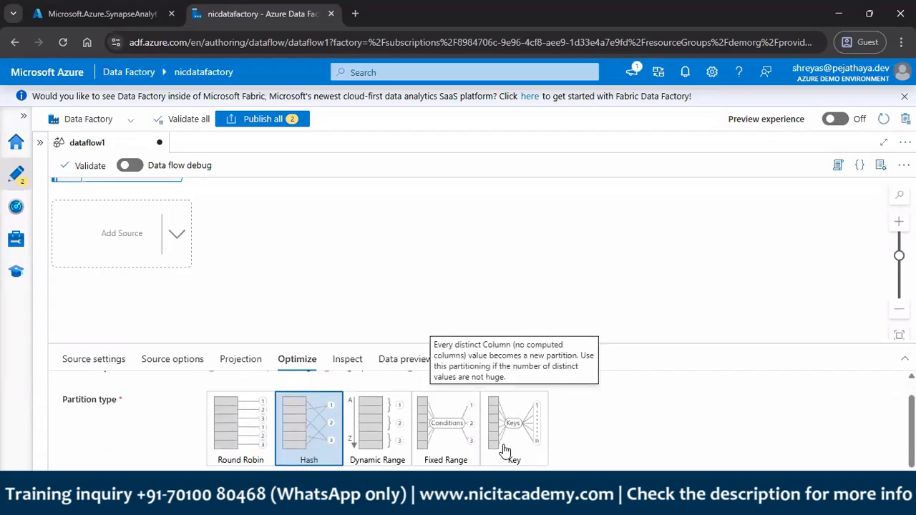
click(504, 450)
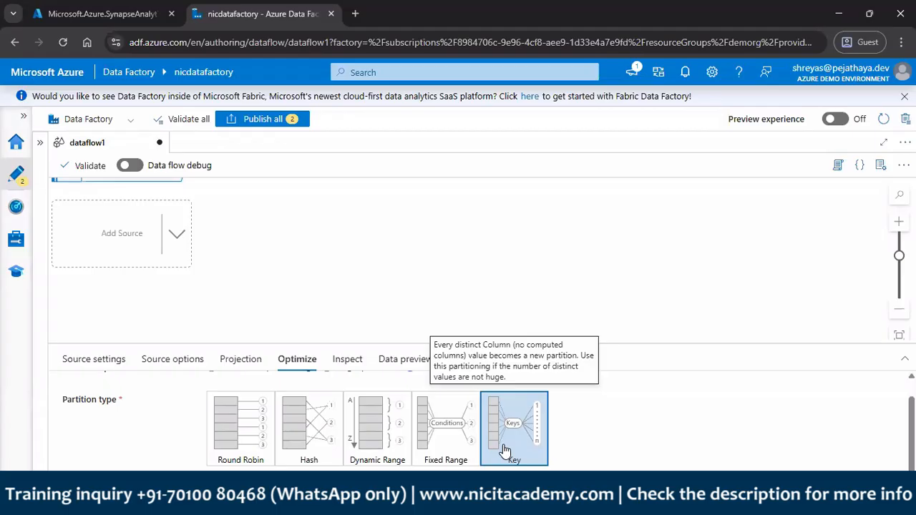
click(395, 440)
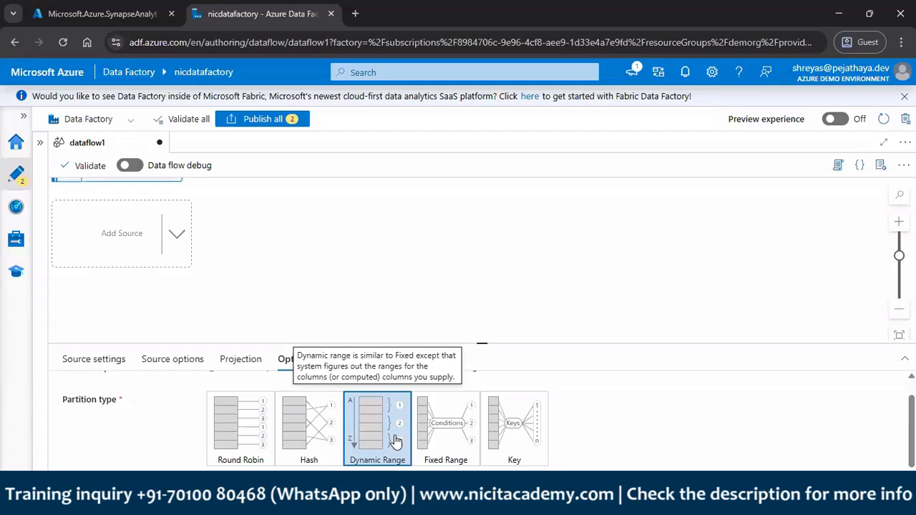
scroll(396, 442, down, 1)
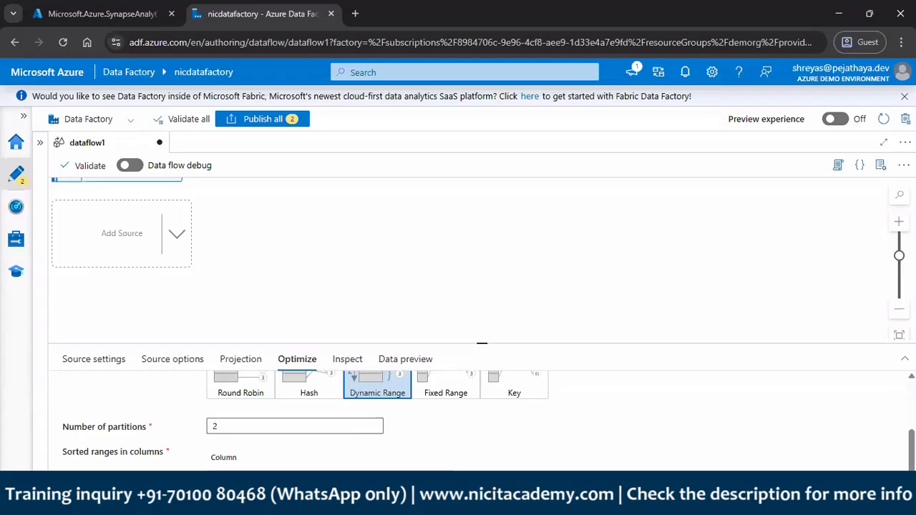
click(452, 392)
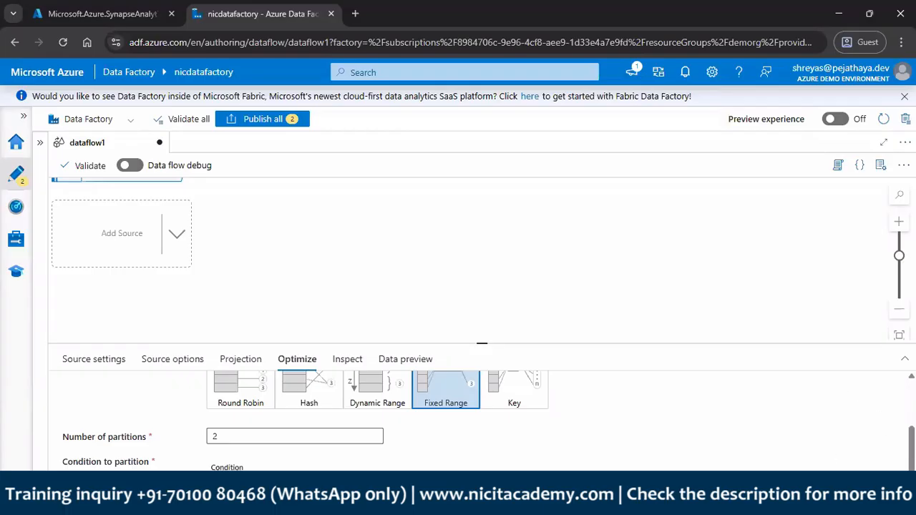
click(261, 393)
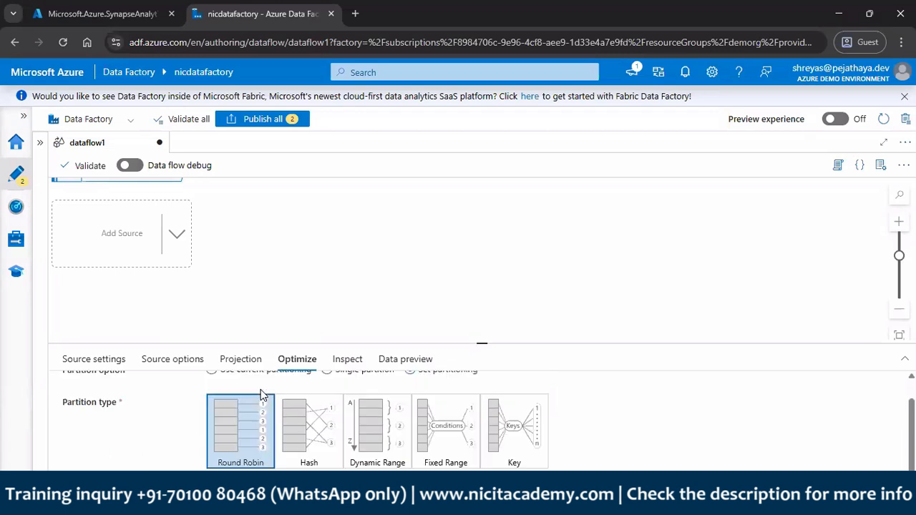